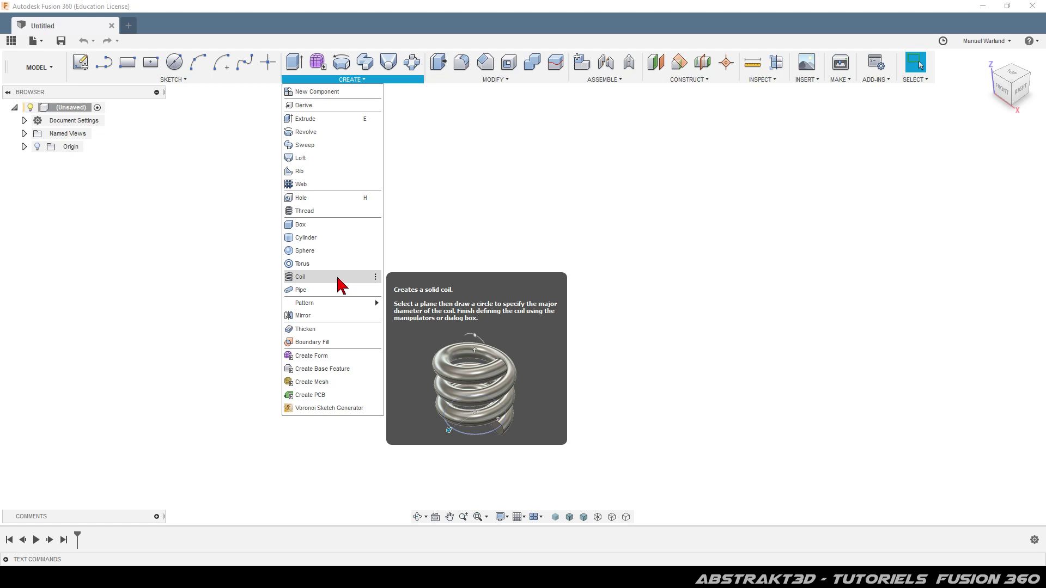
Step: Start a coil on the vertical XZ plane, centred on the origin, with a base circle diameter of 27.5 mm
left_click(305, 277)
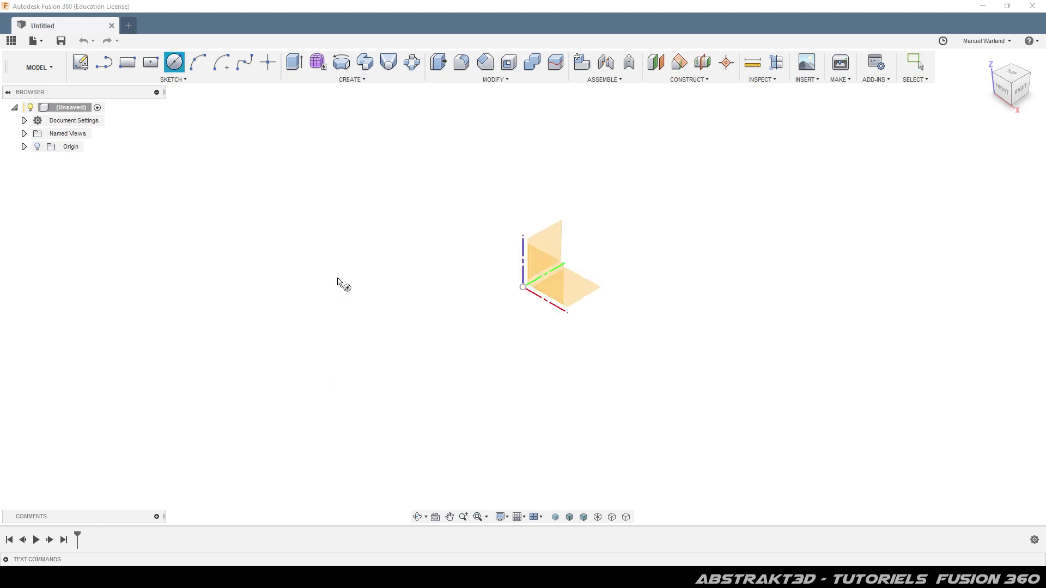
left_click(557, 278)
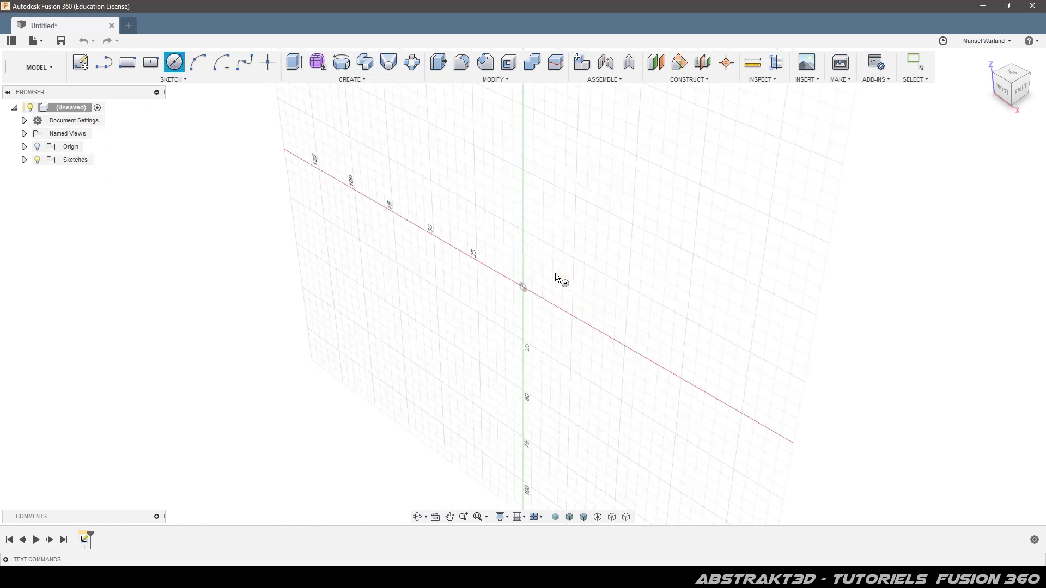
left_click(522, 289)
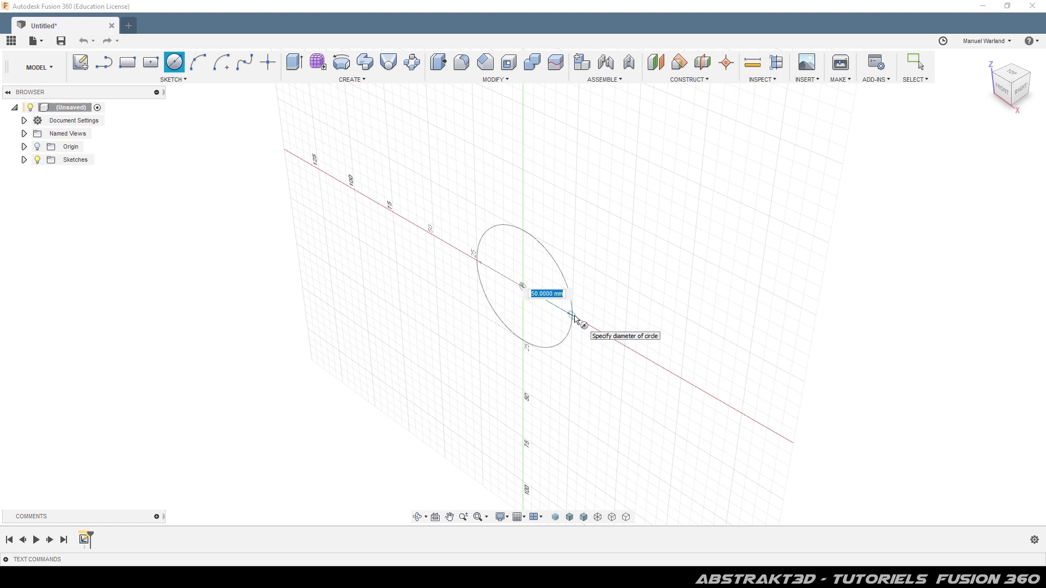
type("27.5")
key("Tab")
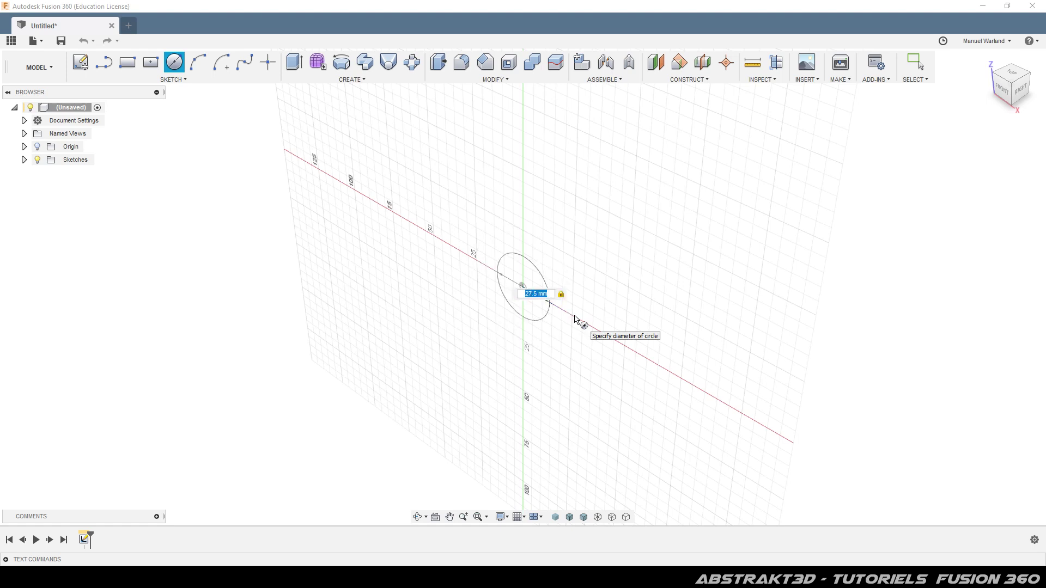
key("Return")
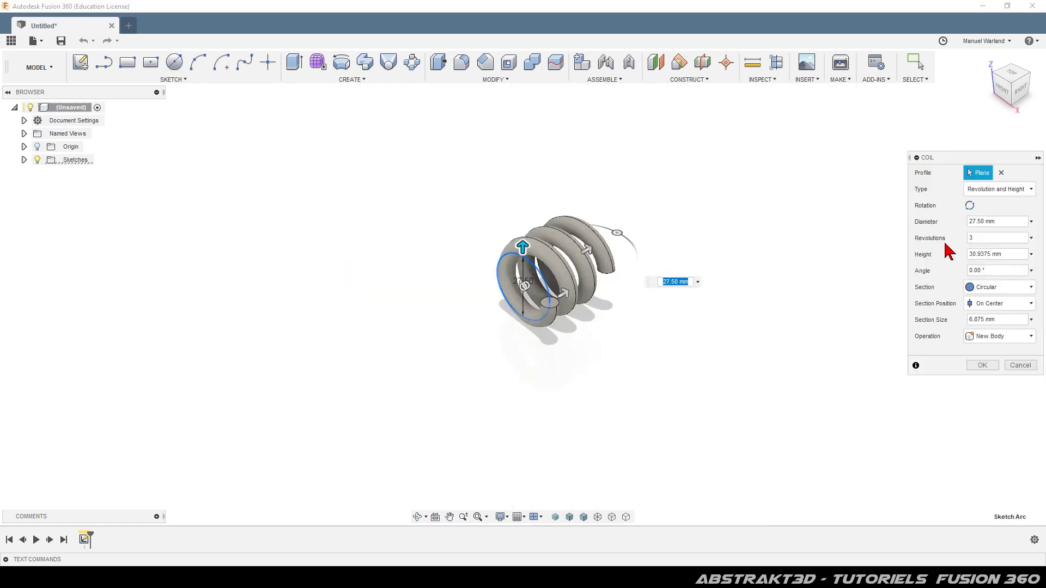
Step: Define the coil by Height and Pitch, with a height of 50 mm and a pitch of 12 mm
left_click(990, 190)
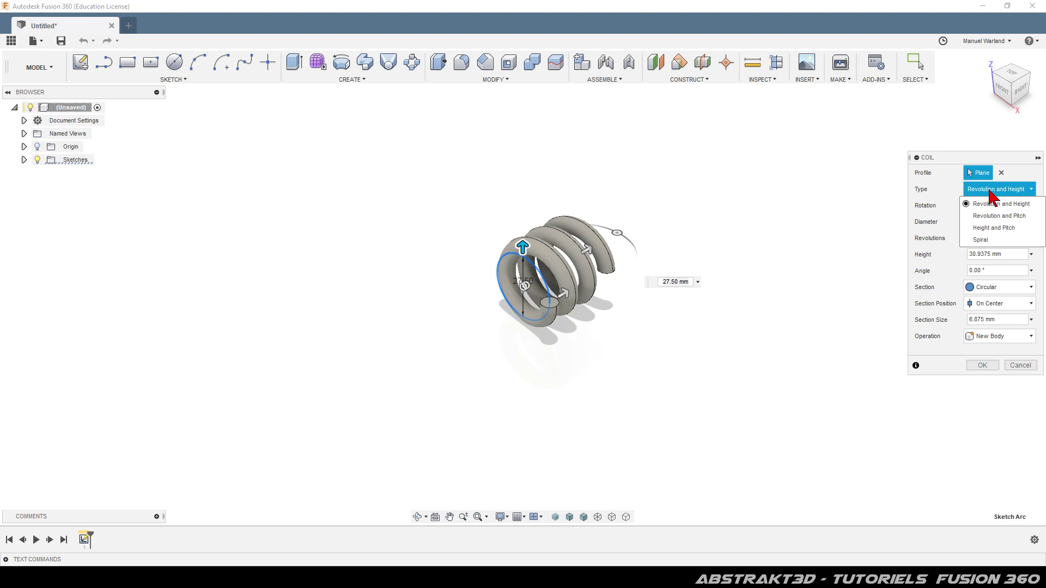
left_click(991, 228)
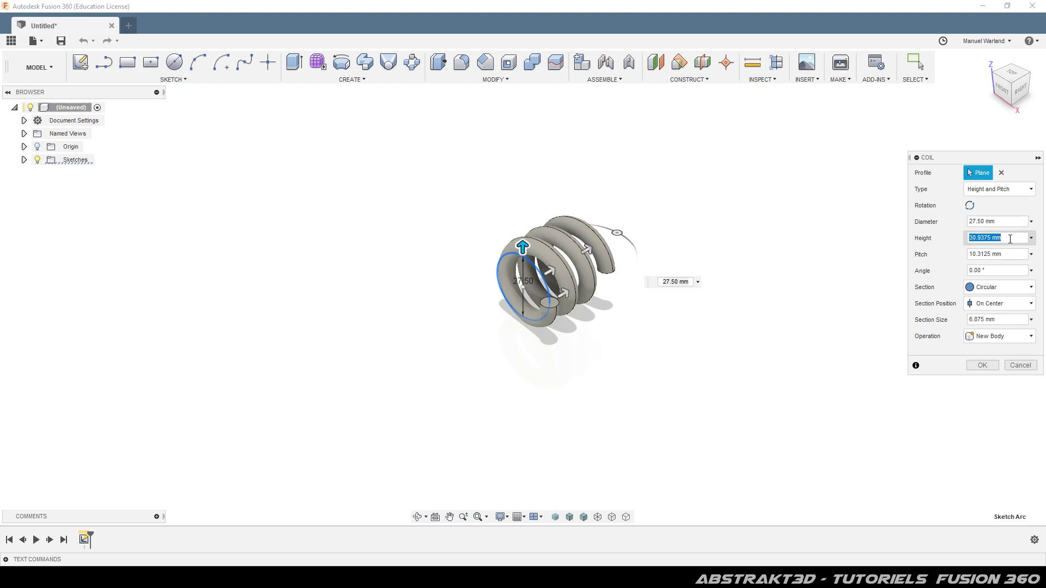
type("50")
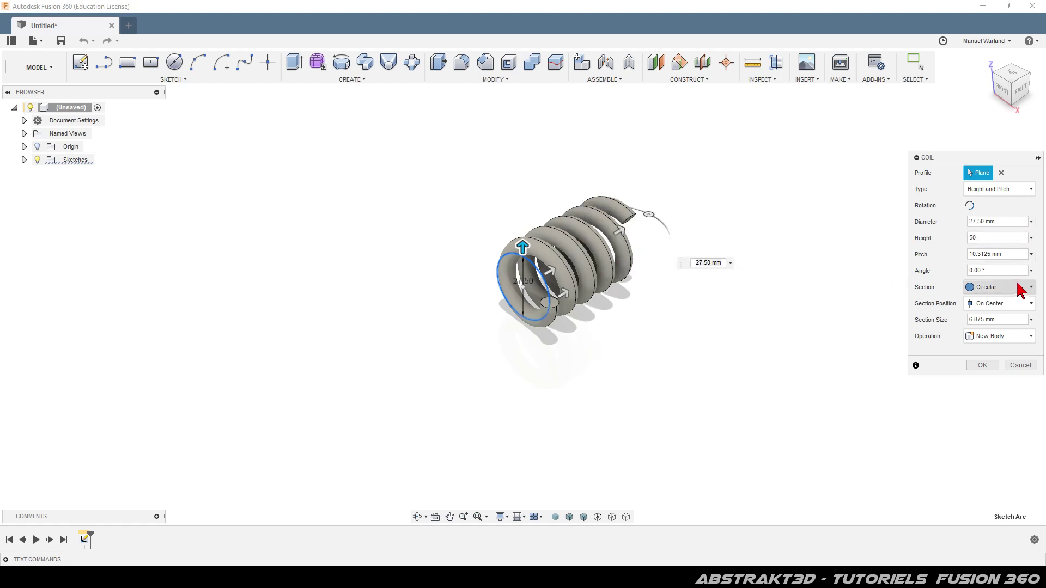
triple_click(1012, 255)
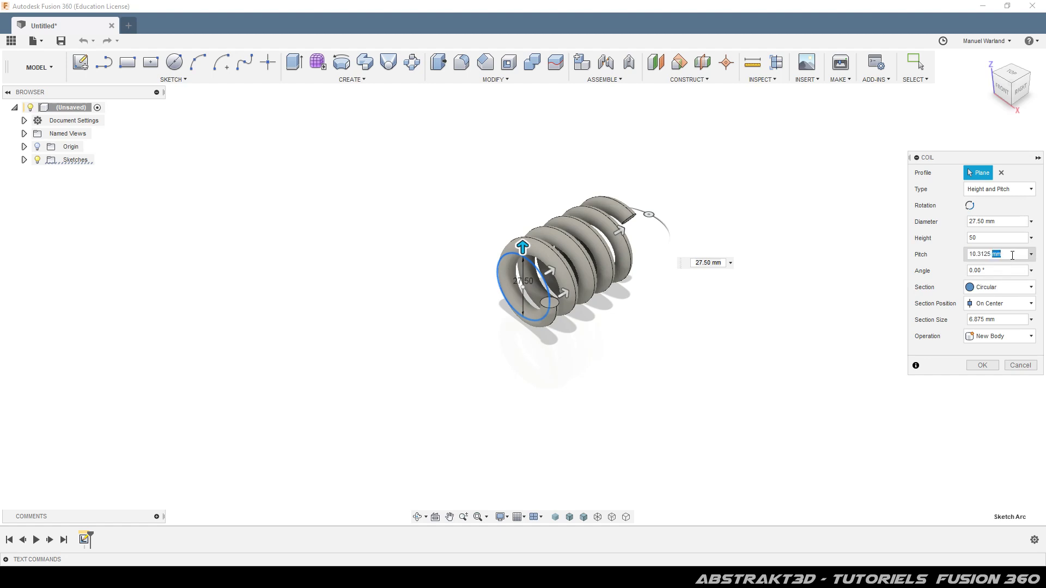
type("12")
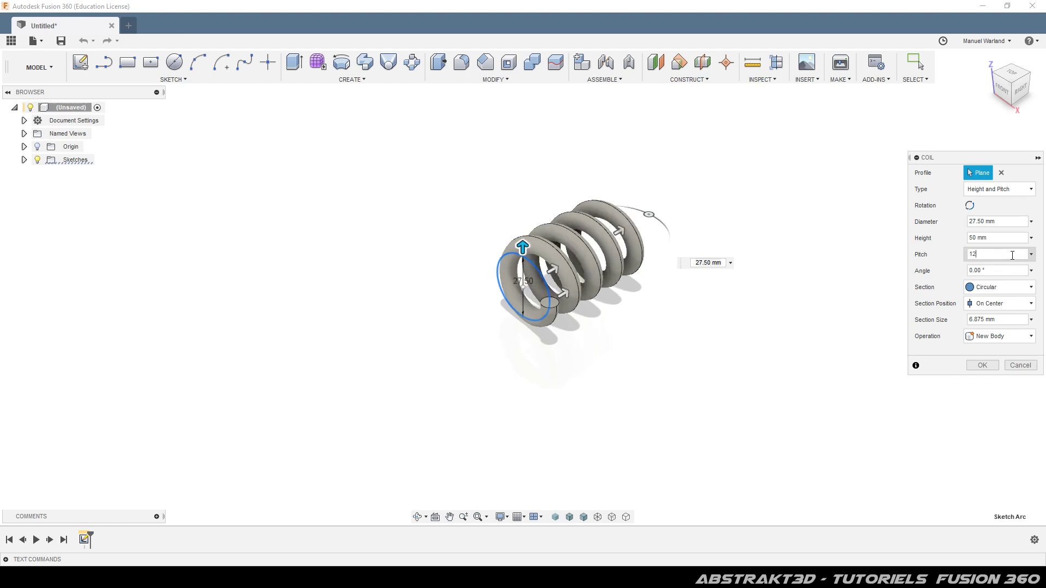
Step: Give the coil a Square section positioned Outside with a section size of 7.609 mm, and create it as a new body
left_click(996, 289)
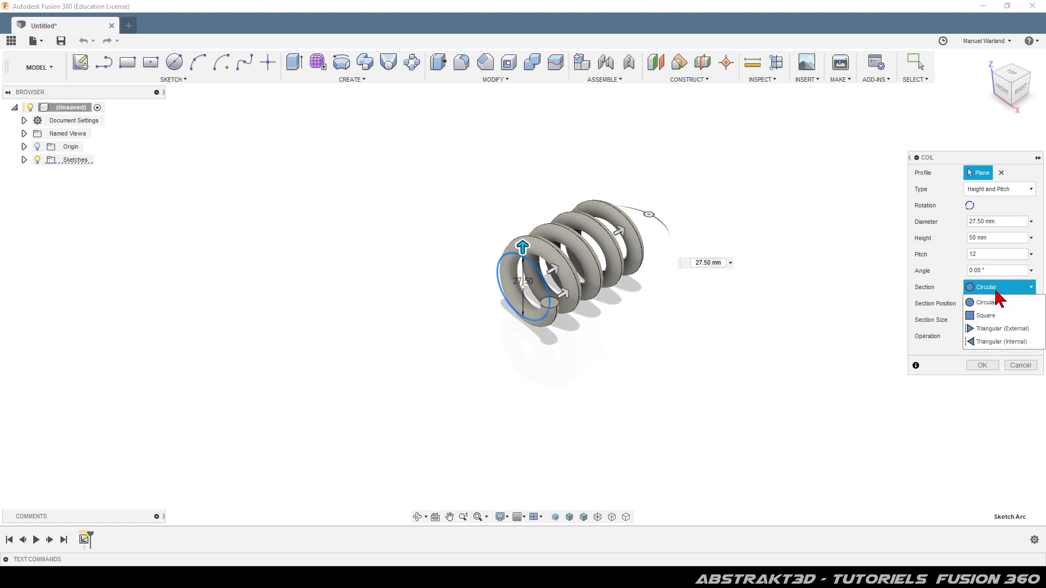
left_click(990, 315)
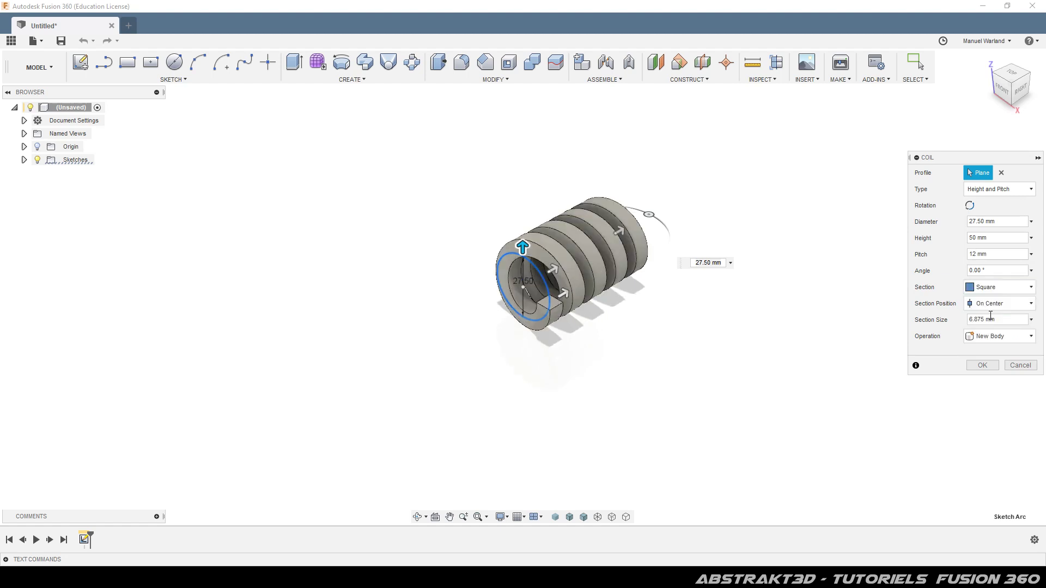
left_click(992, 304)
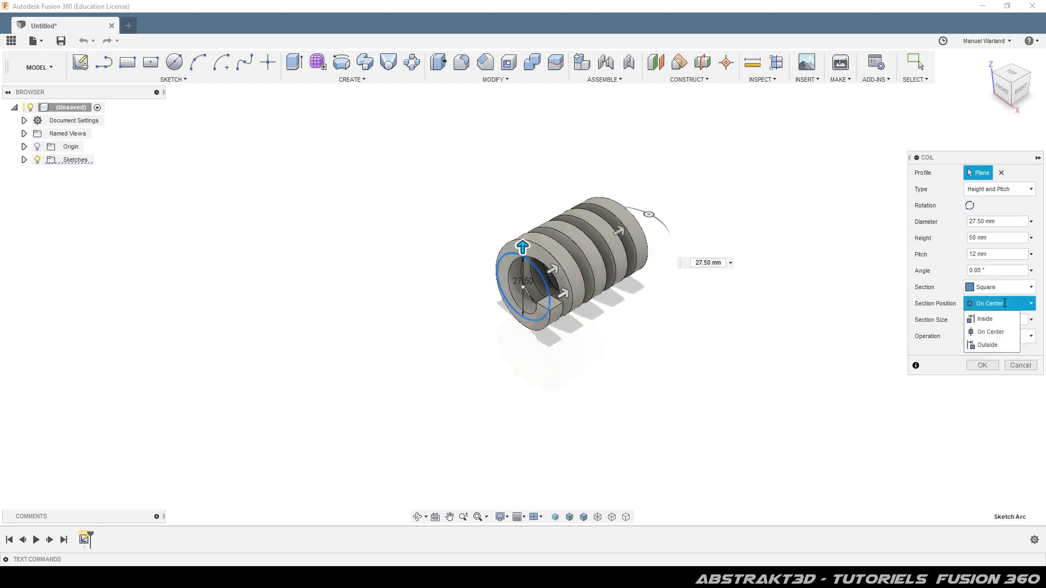
left_click(988, 345)
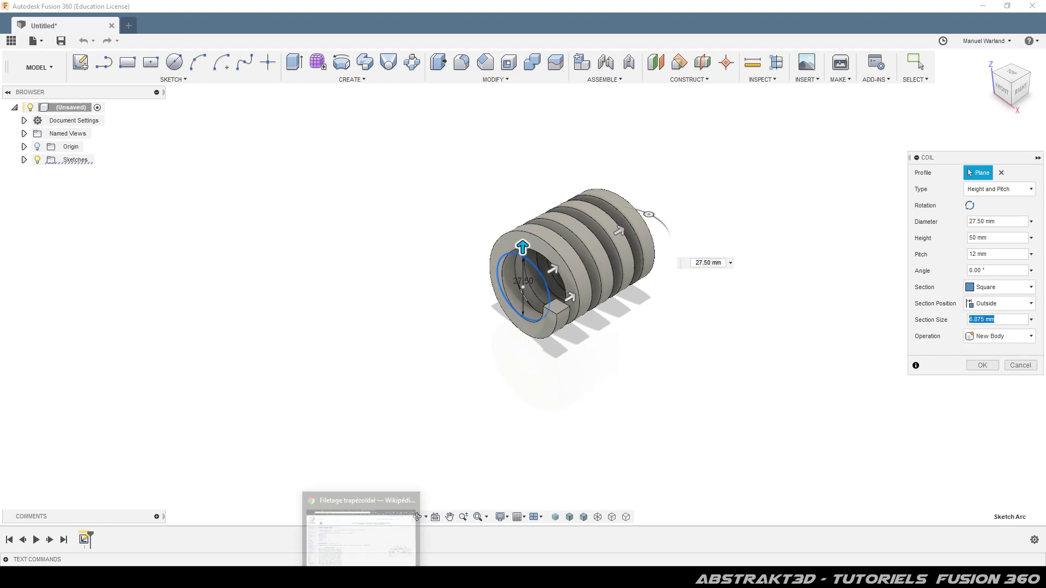
left_click(368, 523)
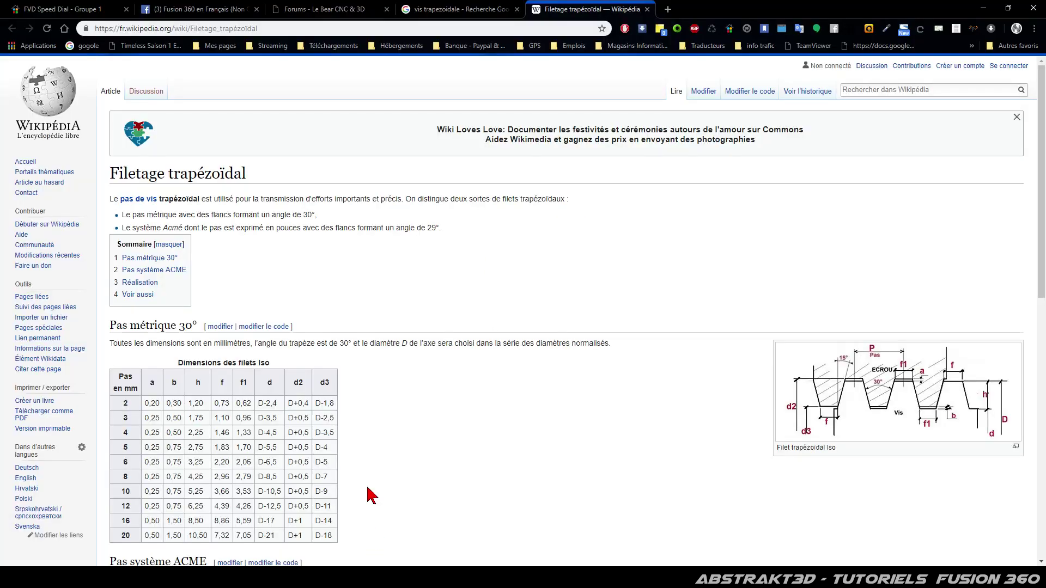
left_click(296, 9)
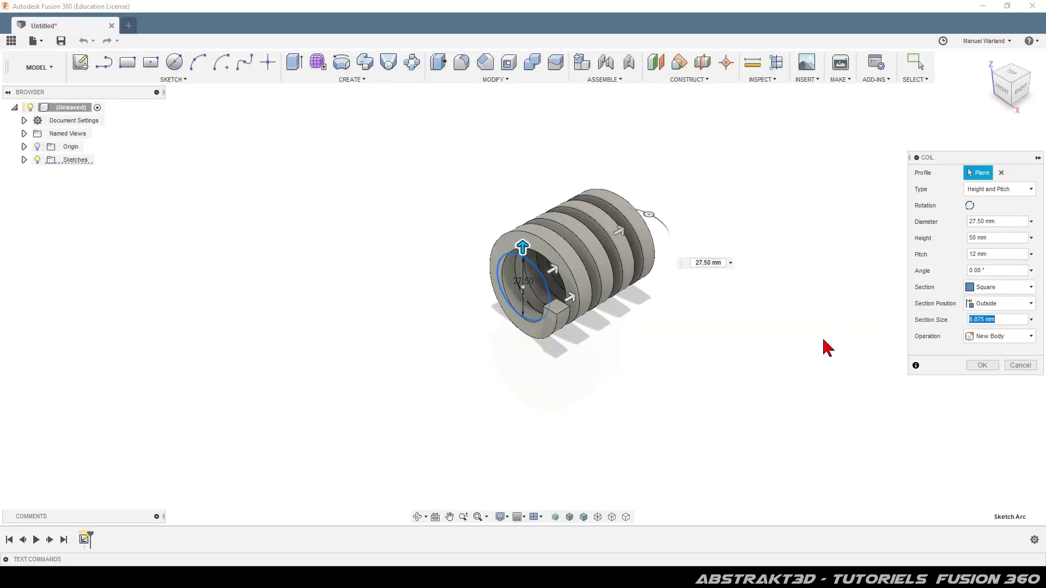
type("7.609")
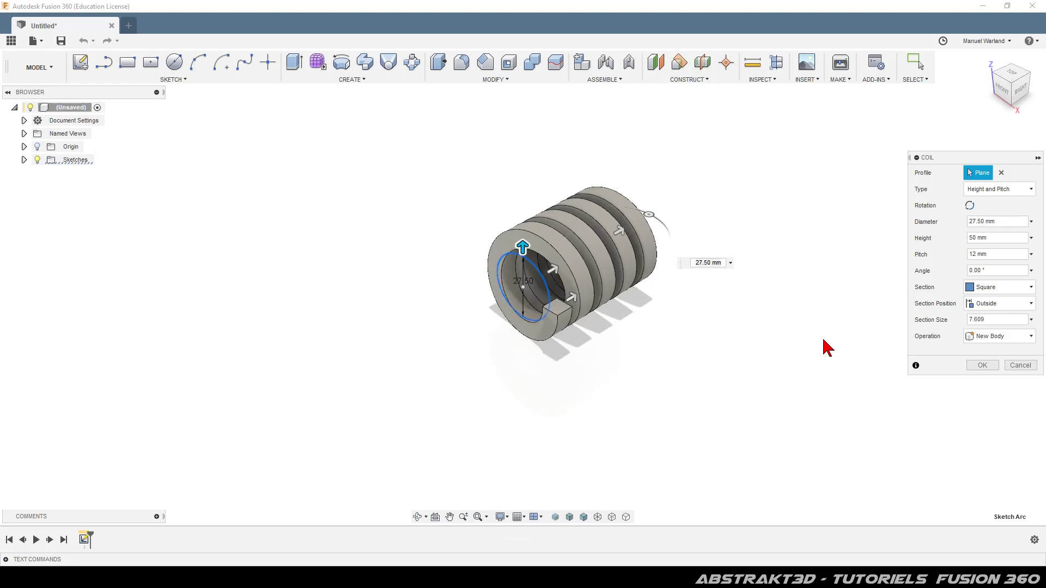
key("Return")
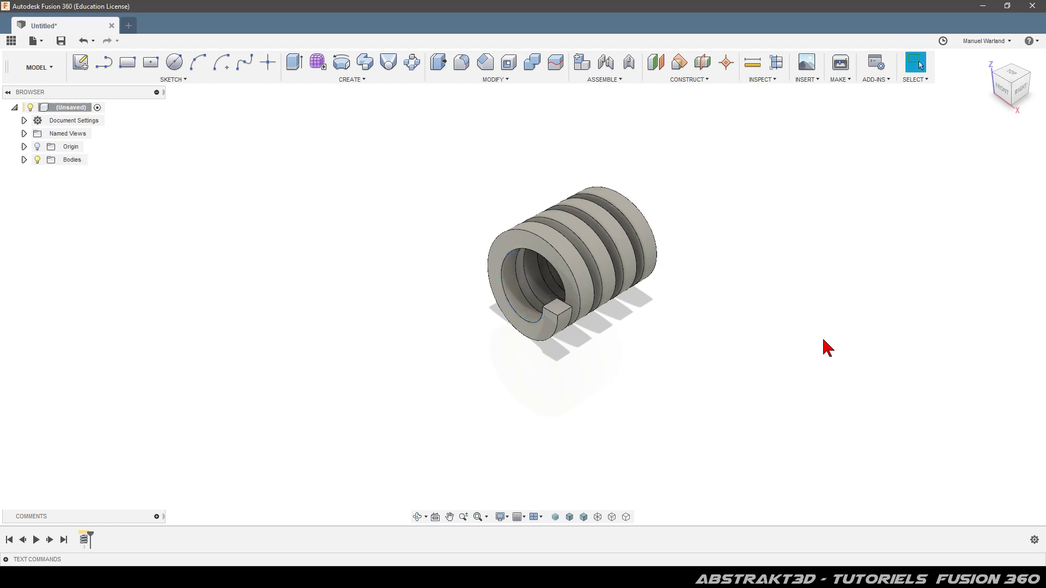
Step: Start a new sketch on the square end face at the beginning of the coil
middle_click_drag(496, 371, 535, 399, "shift")
scroll(640, 326, "up", 5)
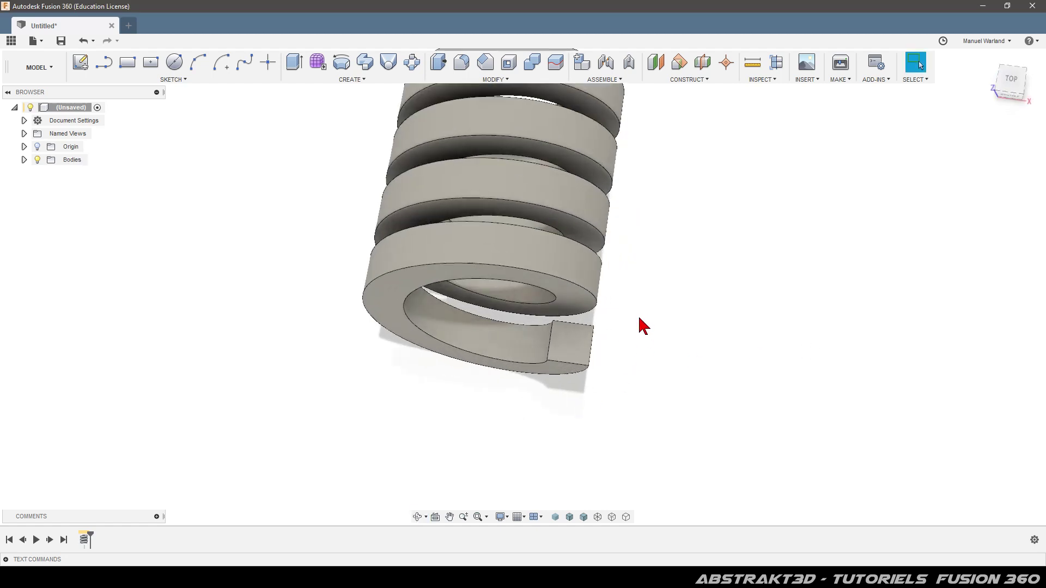
scroll(575, 343, "up", 1)
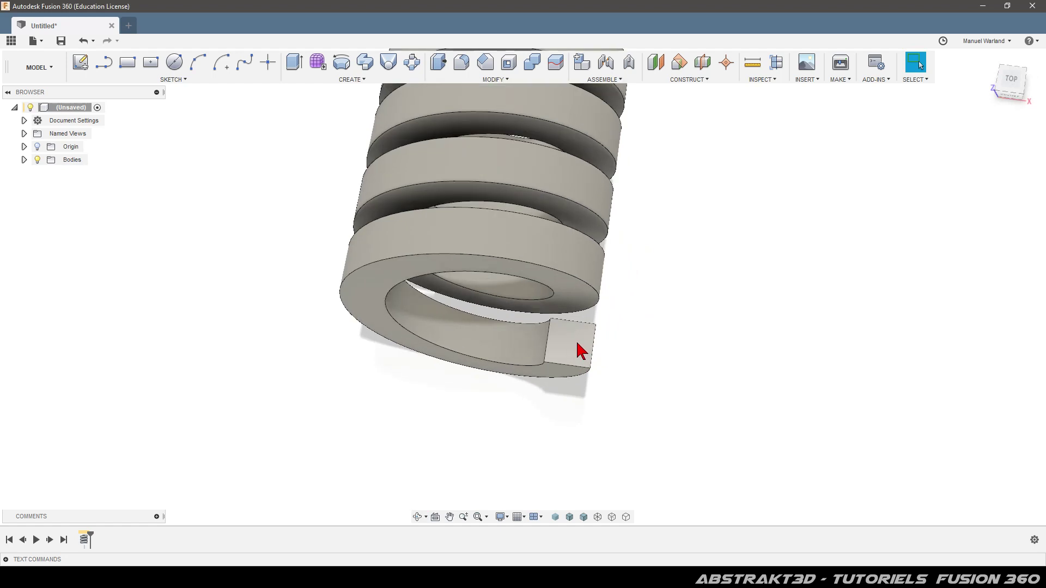
left_click(578, 345)
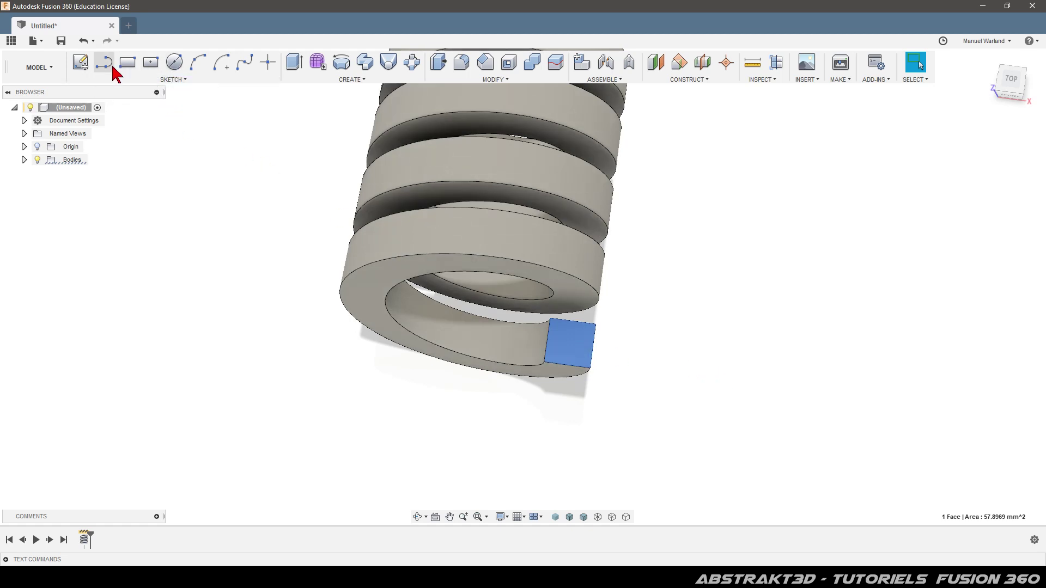
left_click(81, 63)
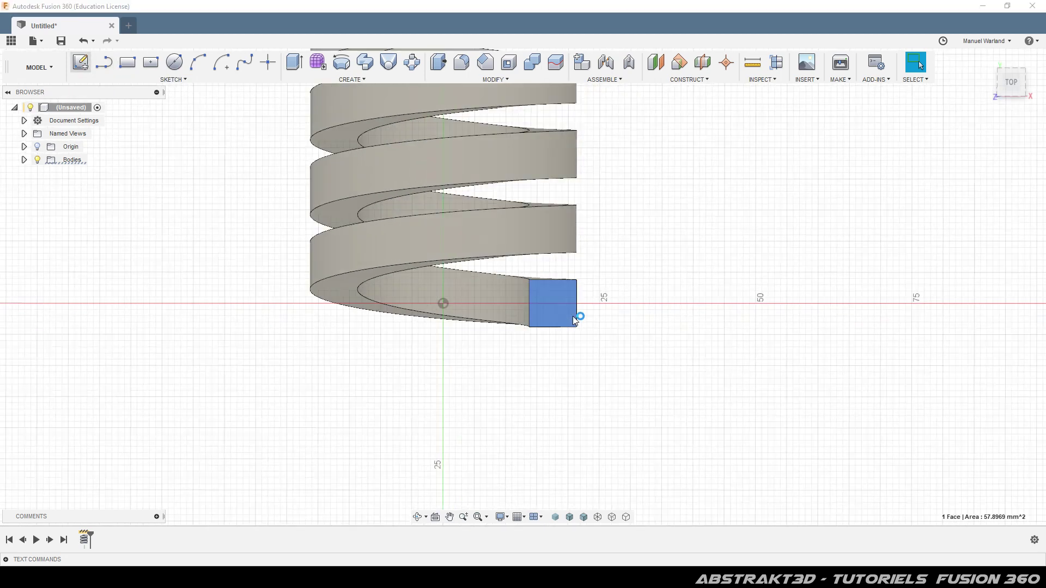
Step: Project the coil's square end face into the sketch, using the specified-entities selection filter
scroll(550, 294, "up", 5)
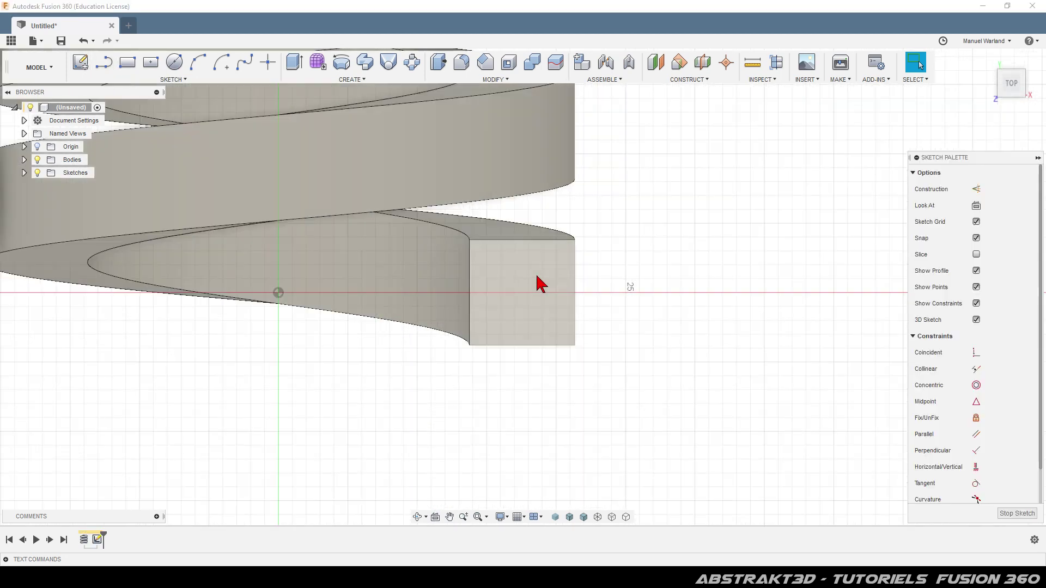
scroll(539, 283, "up", 2)
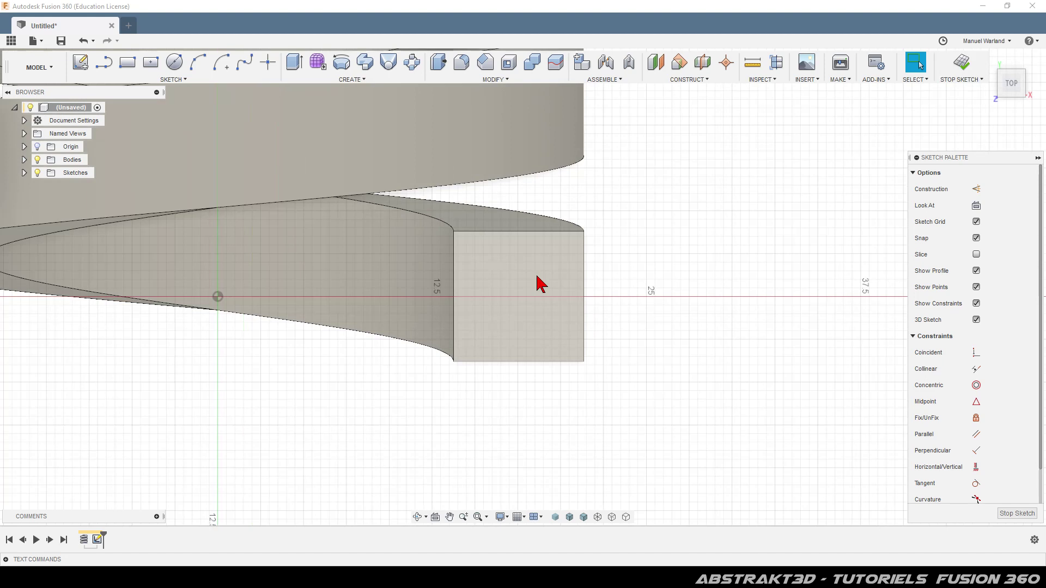
key("p")
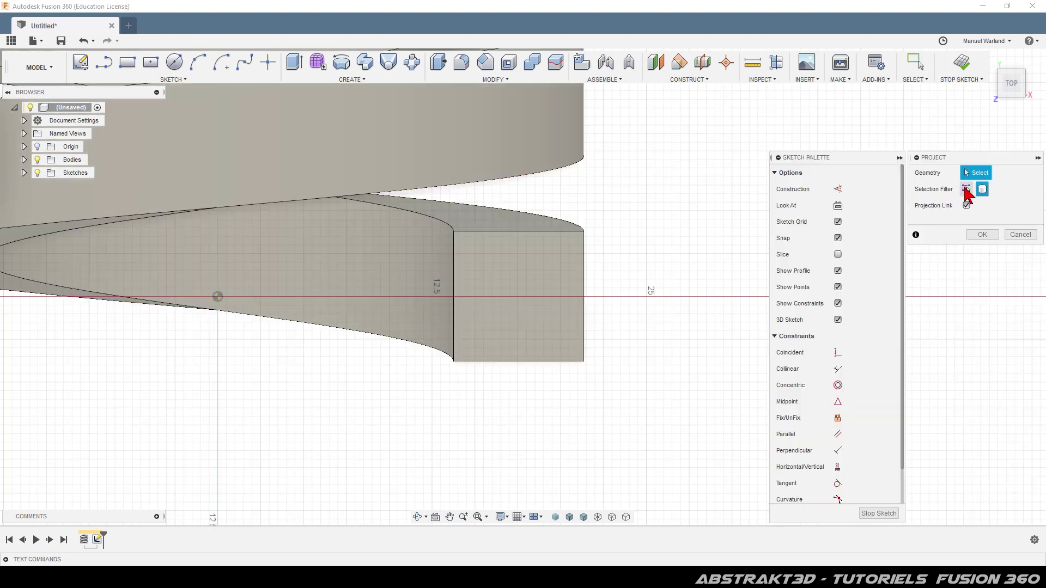
left_click(965, 189)
left_click(518, 266)
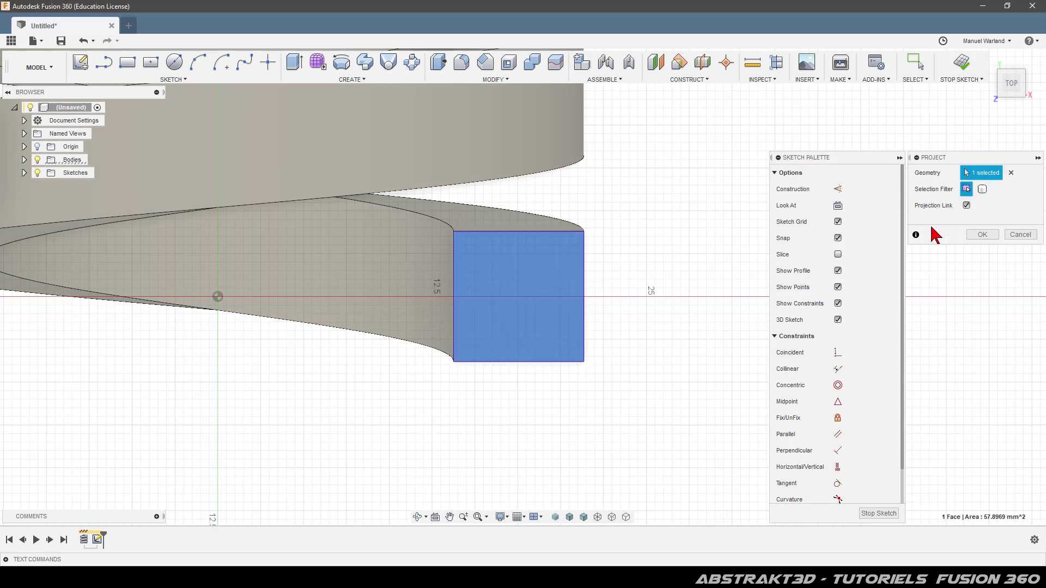
left_click(982, 235)
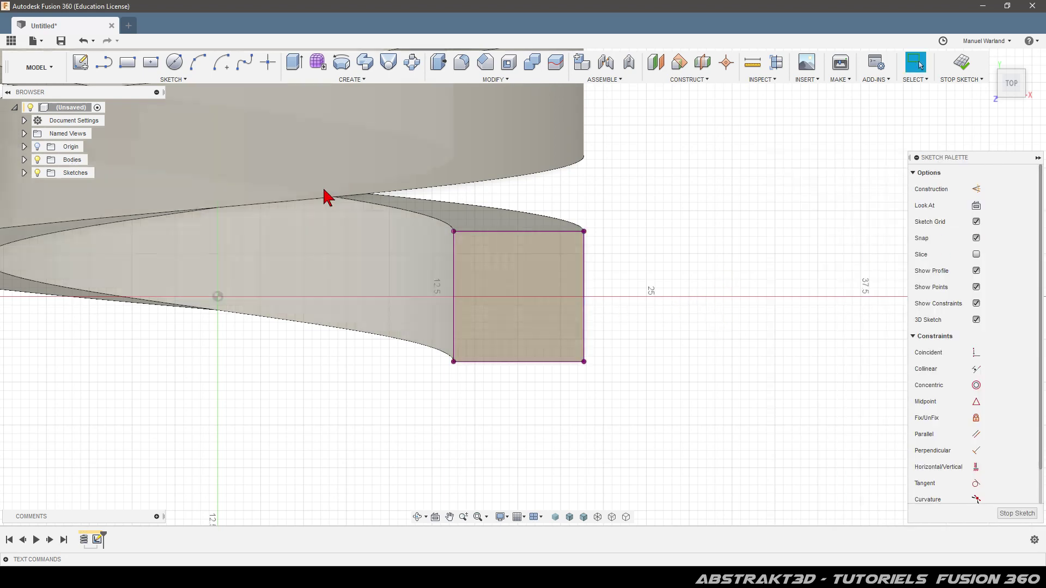
Step: Draw two slanted lines from the square's inner corners to its outer edge, converging outward to outline a trapezoid
left_click(104, 63)
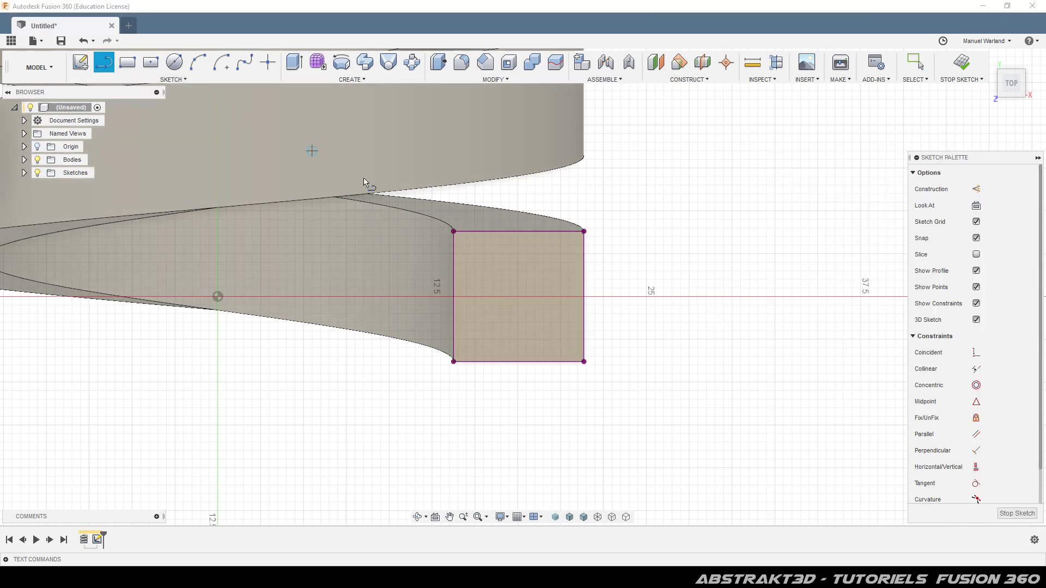
left_click(454, 232)
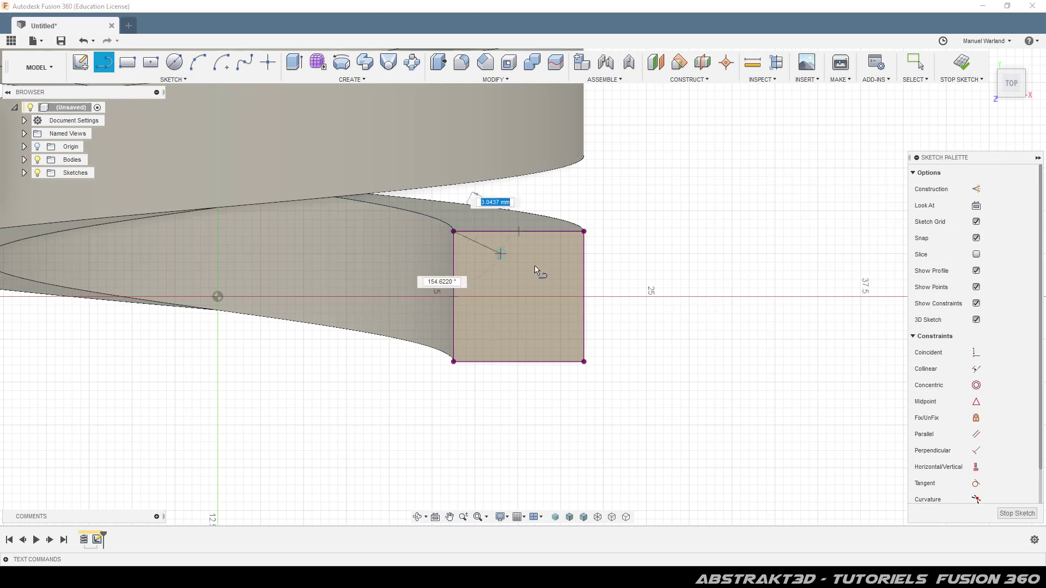
left_click(584, 265)
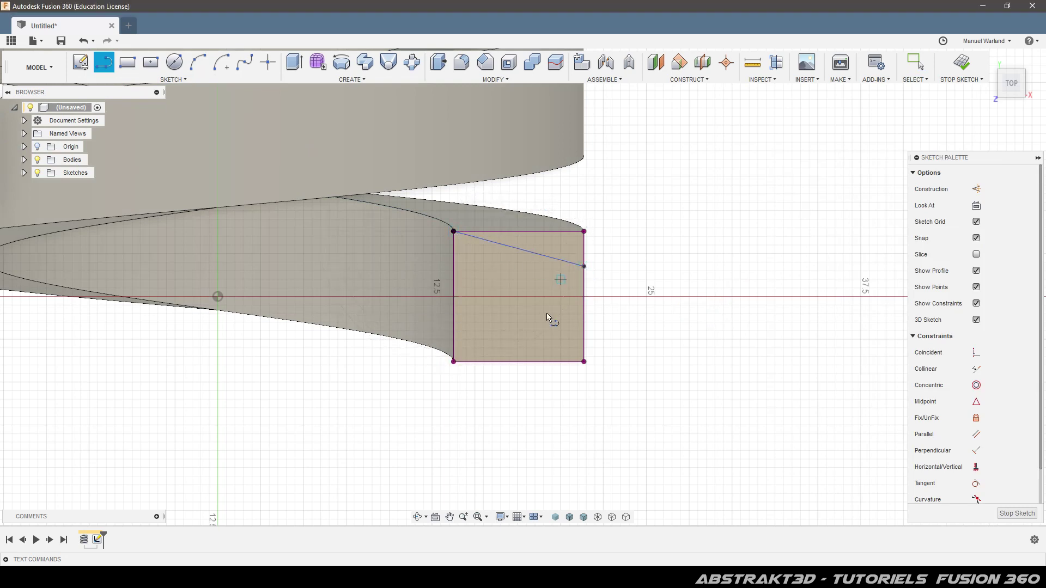
left_click(454, 361)
left_click(584, 331)
Step: Draw a horizontal line about 8.75 mm long from the inner edge's midpoint past the outer edge, and a vertical line across the square near its outer edge
left_click(452, 297)
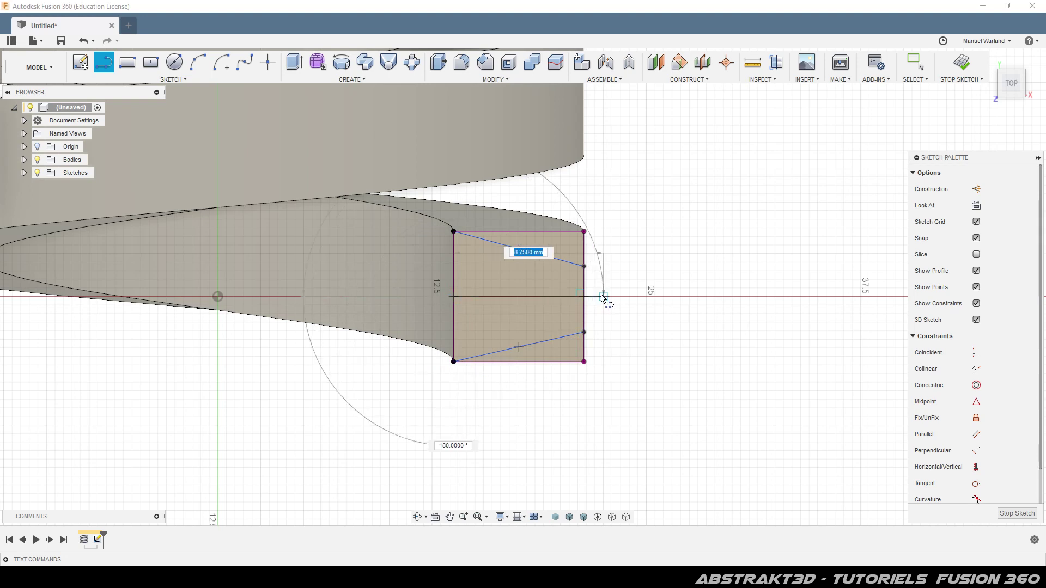
key("Escape")
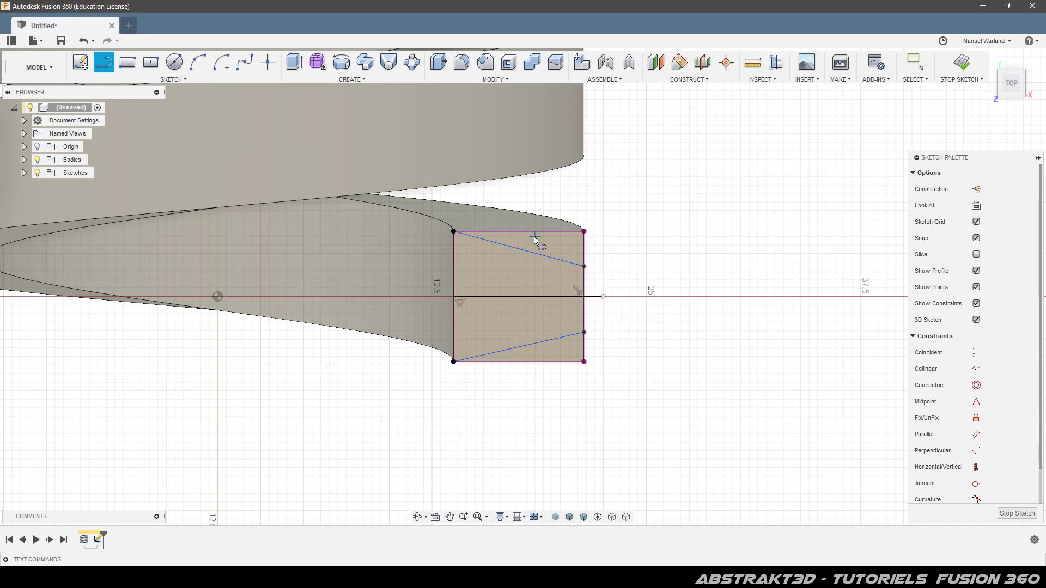
left_click(554, 233)
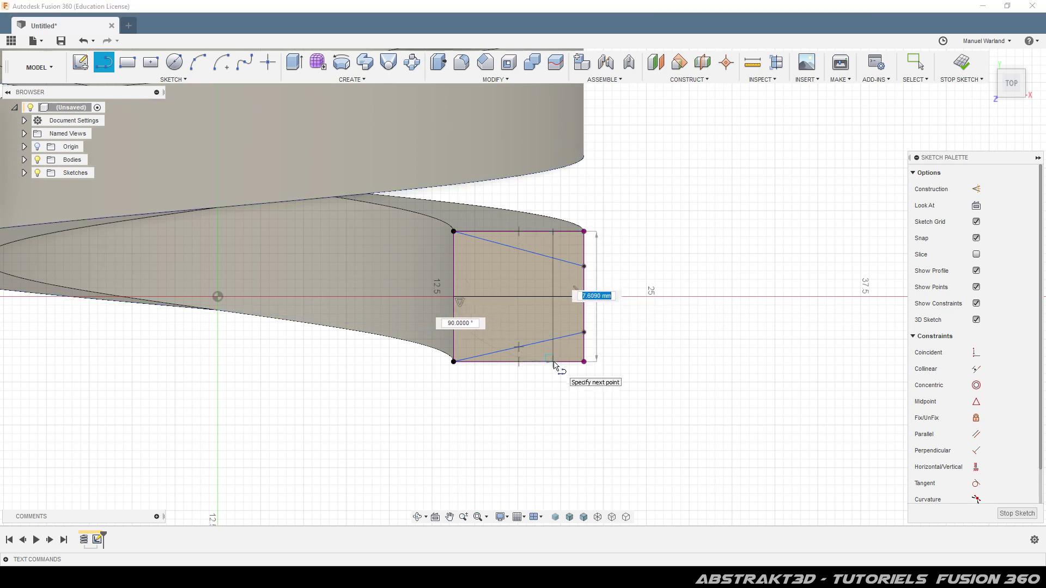
left_click(552, 361)
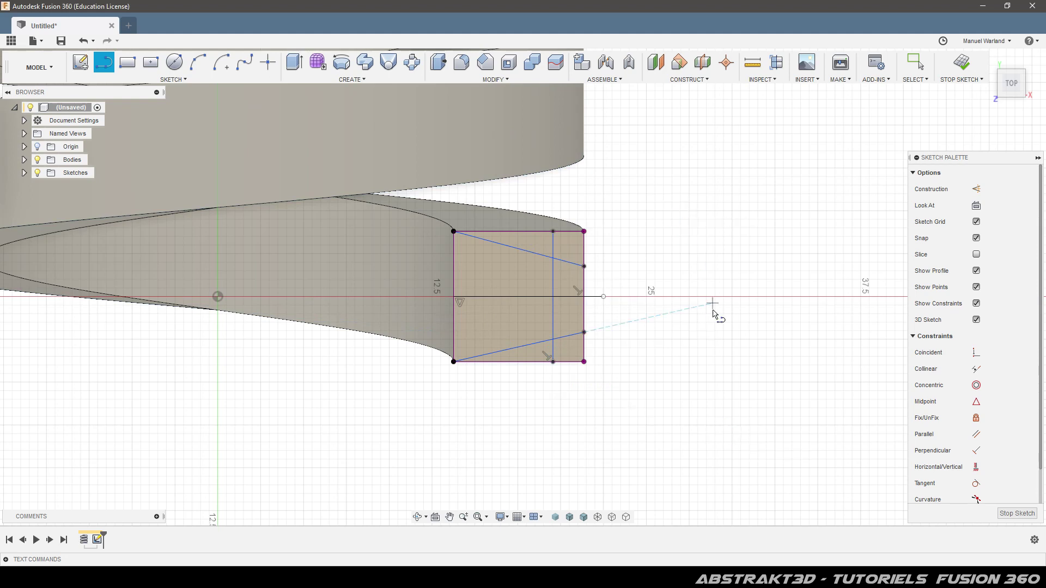
key("Escape")
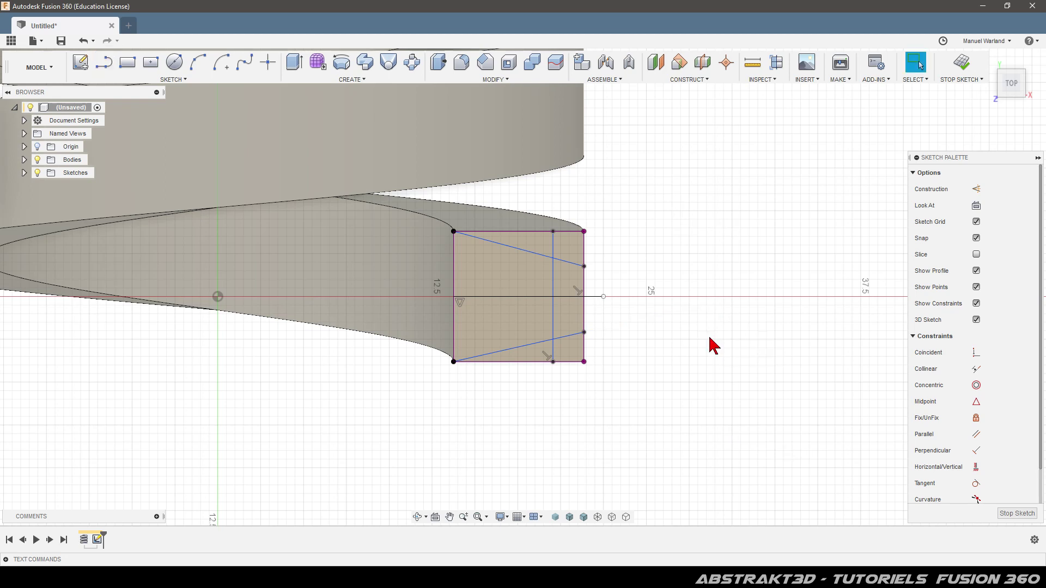
Step: Convert the horizontal centreline to construction geometry and make the slanted lines' outer endpoints symmetric about it
left_click(597, 296)
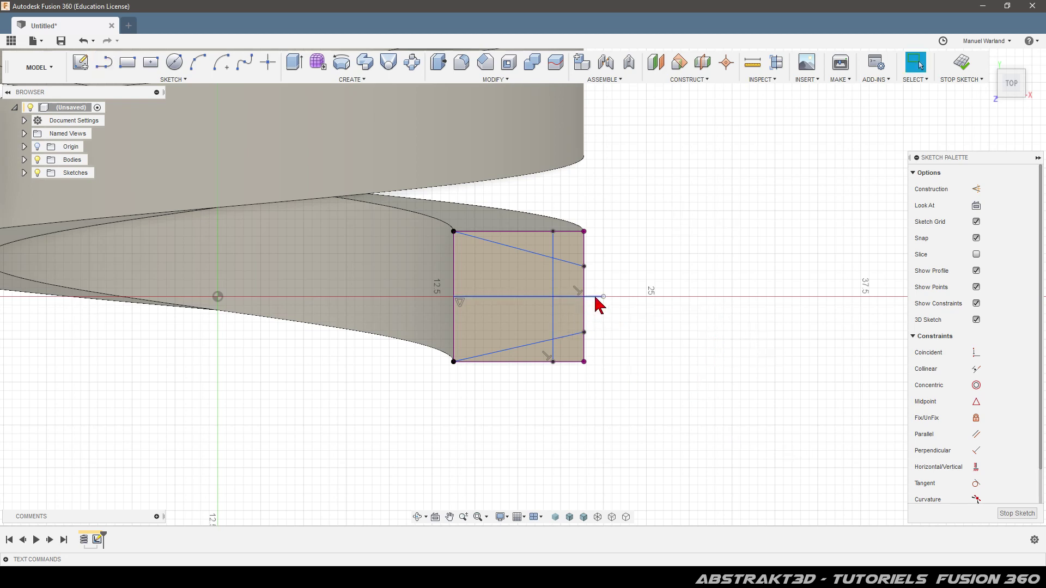
left_click(977, 190)
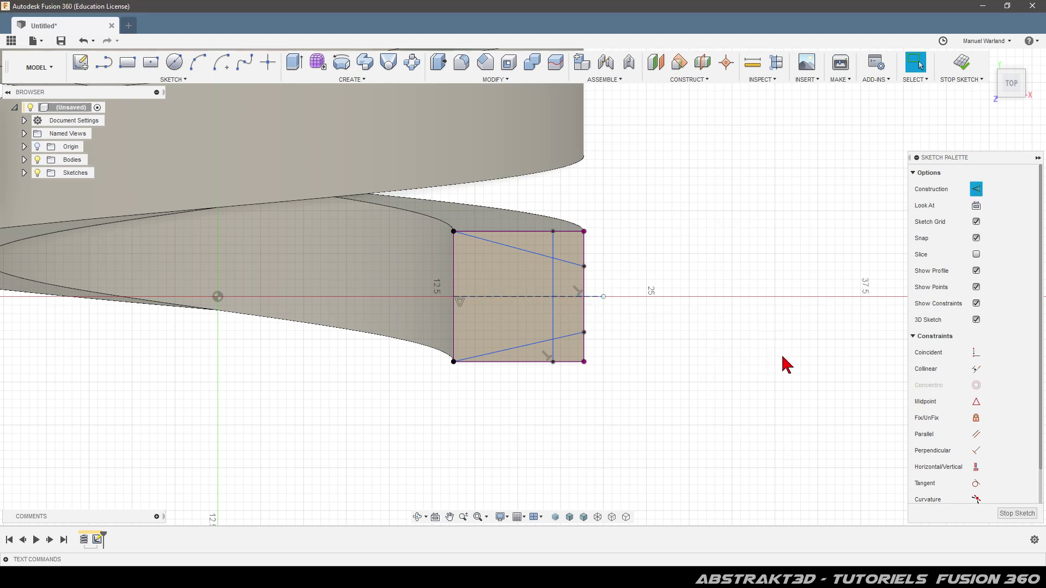
scroll(978, 463, "down", 1)
left_click(975, 494)
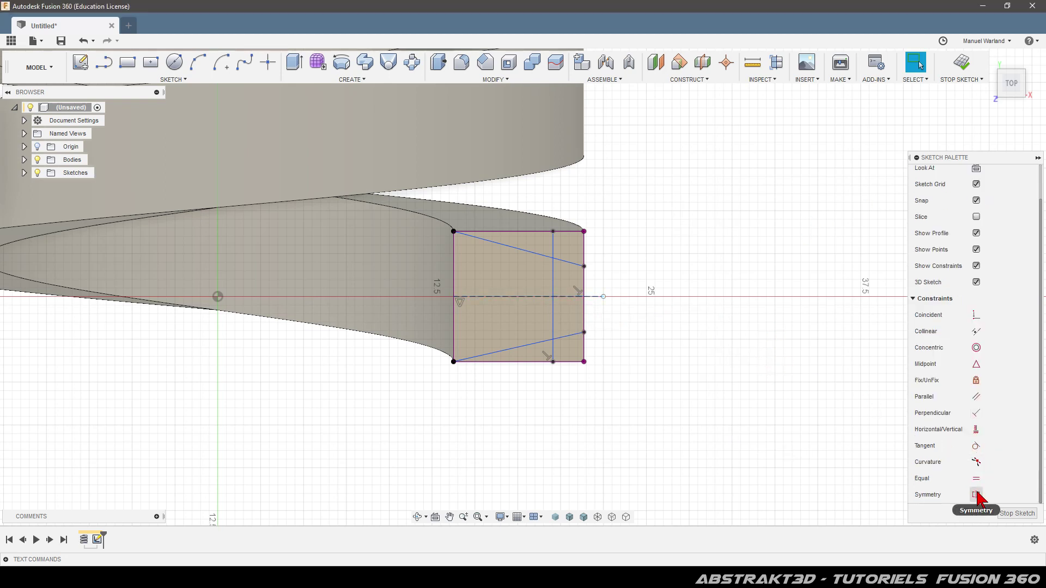
left_click(585, 333)
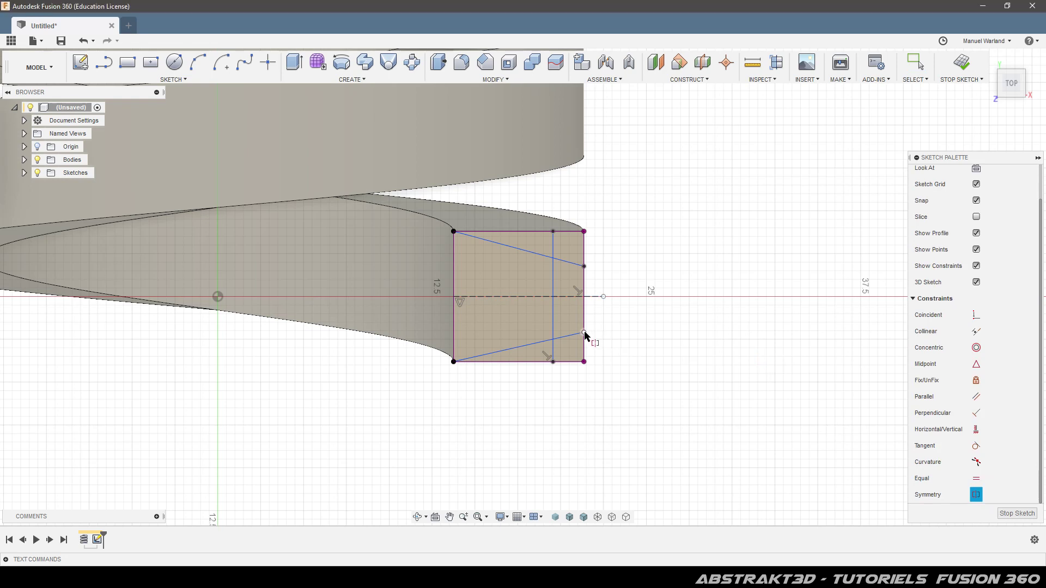
left_click(584, 267)
left_click(594, 299)
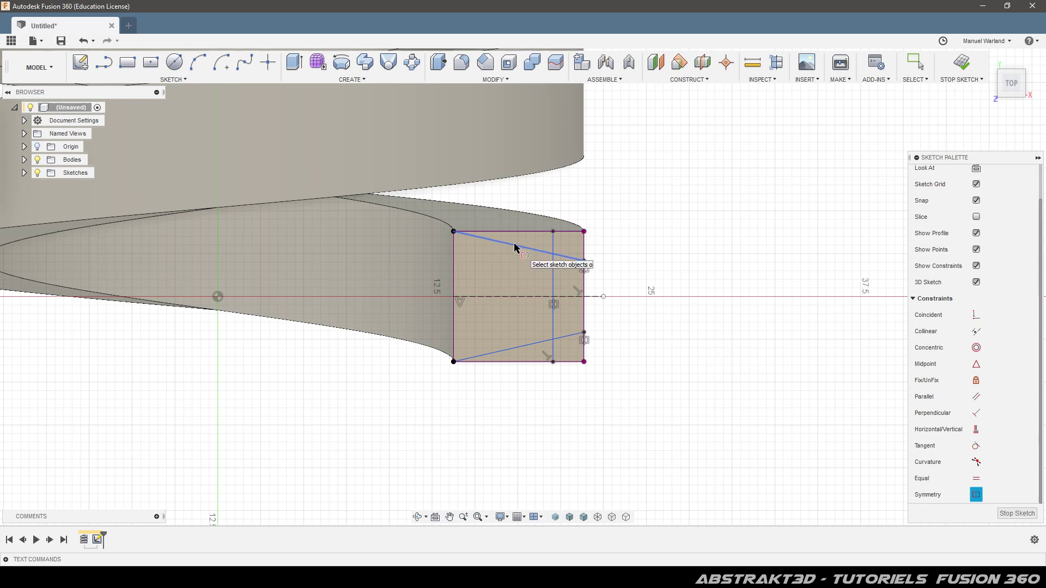
key("Escape")
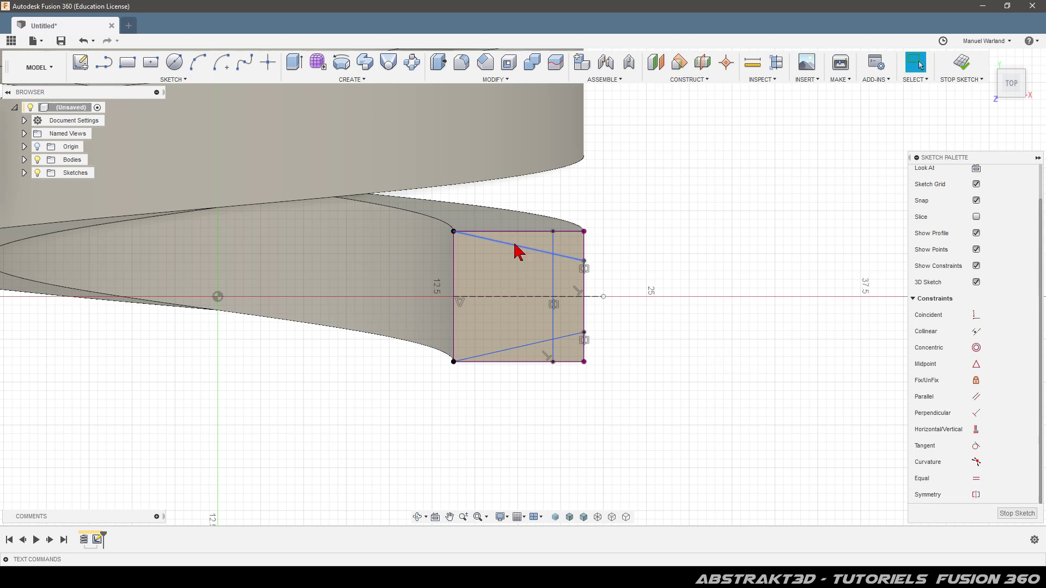
Step: Dimension the angle between the square's upper edge and the upper slanted line at 15°
key("d")
left_click(533, 231)
left_click(569, 257)
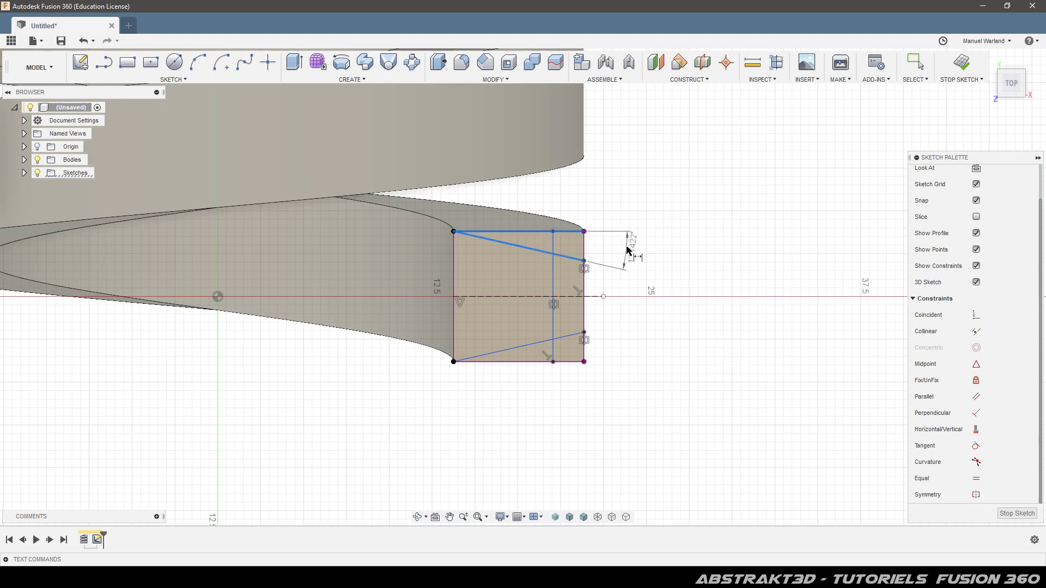
left_click(630, 252)
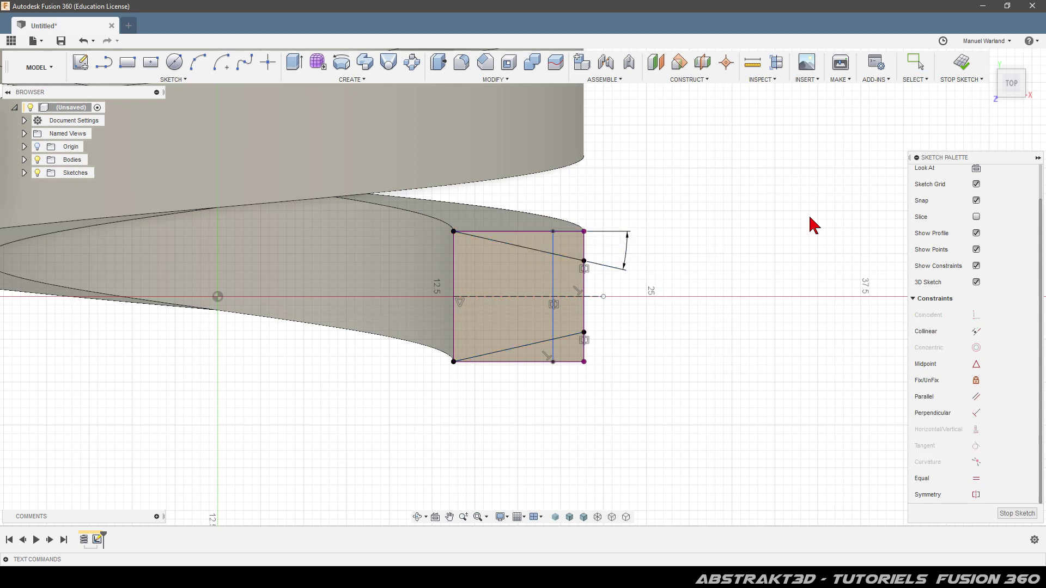
type("15")
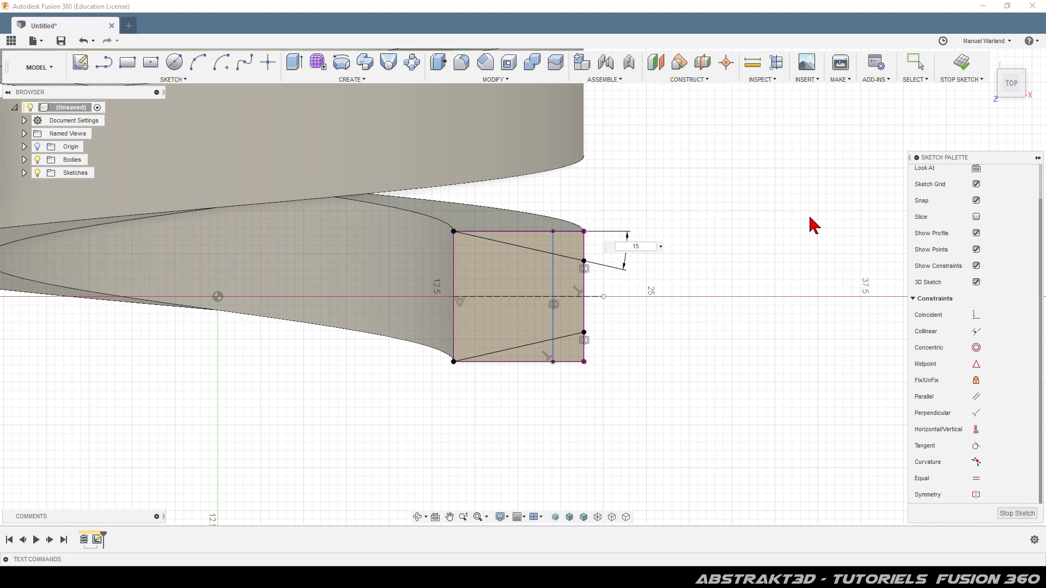
key("Return")
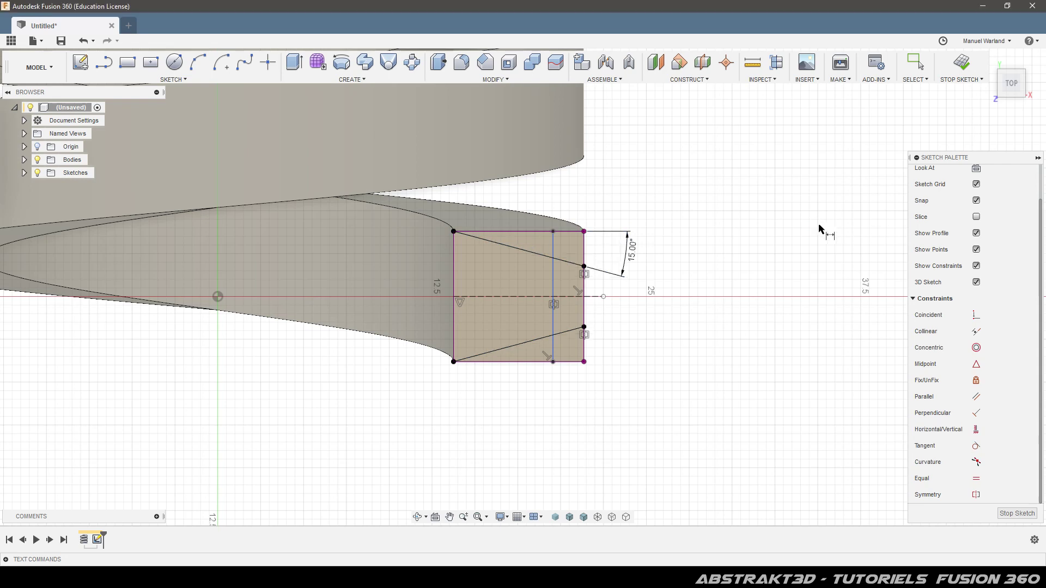
Step: Dimension the distance from the square's inner edge to the vertical line at 6.25 mm
left_click(455, 288)
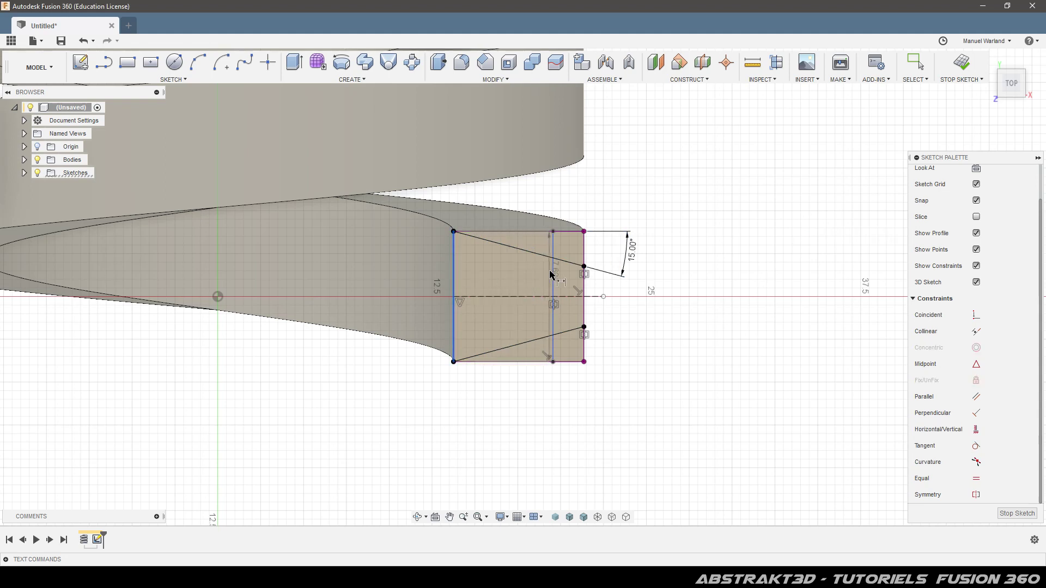
left_click(553, 273)
left_click(513, 406)
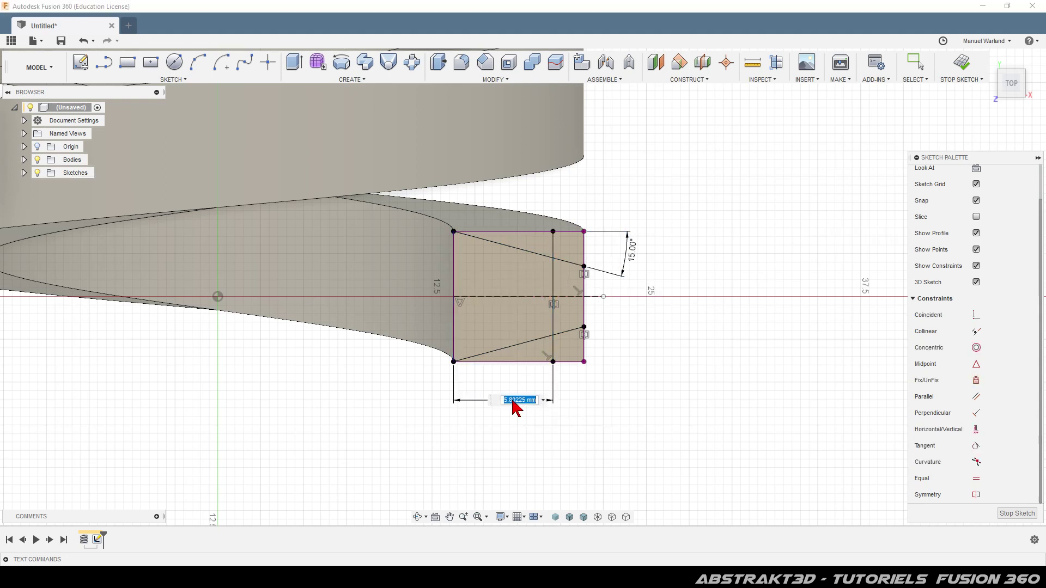
type("6.25")
key("Return")
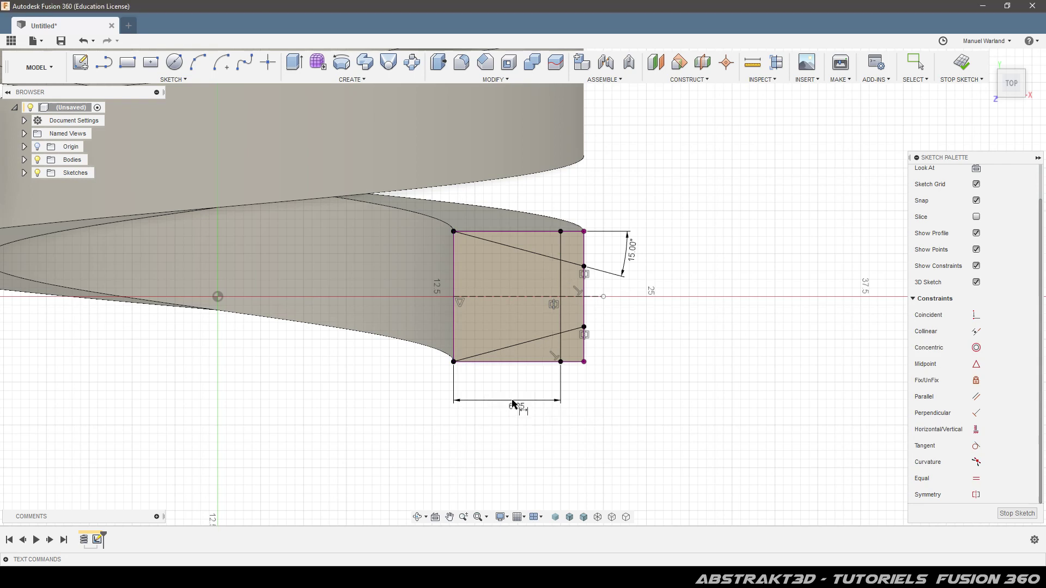
Step: Add a driven dimension between the vertical line's lower end and the square's lower outer corner, and finish the sketch
scroll(643, 400, "up", 2)
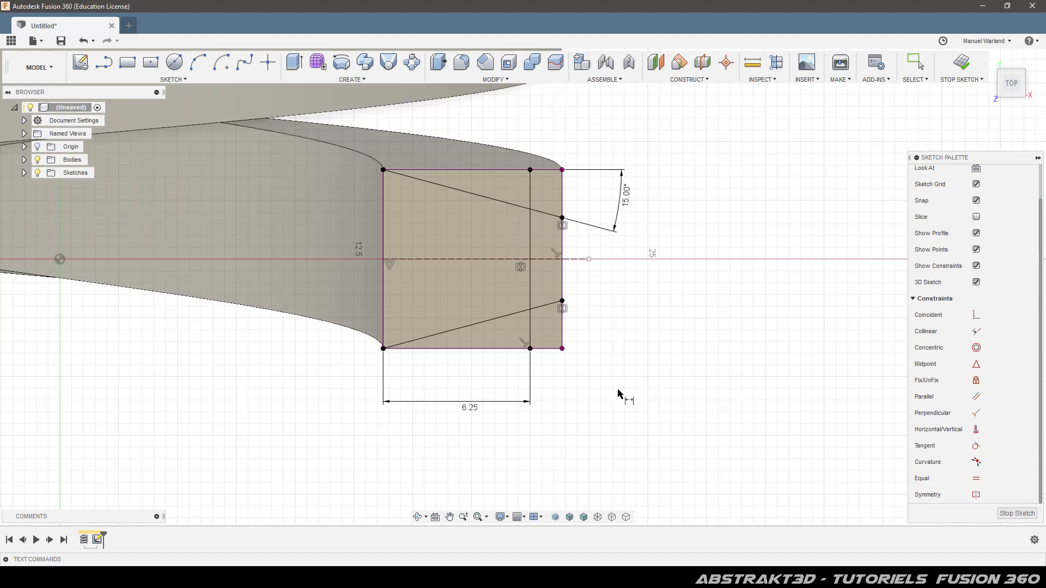
left_click(531, 349)
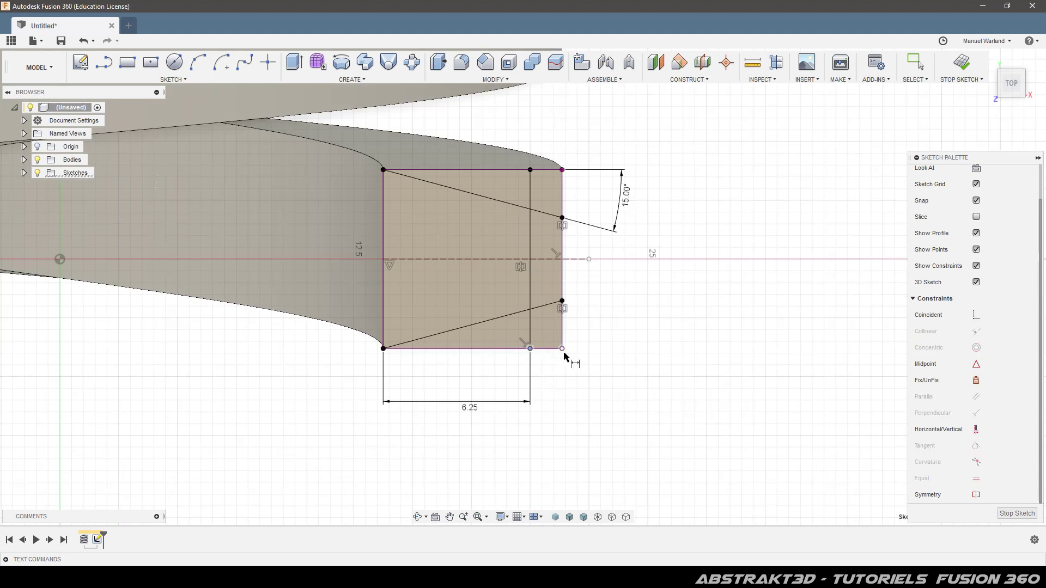
left_click(562, 349)
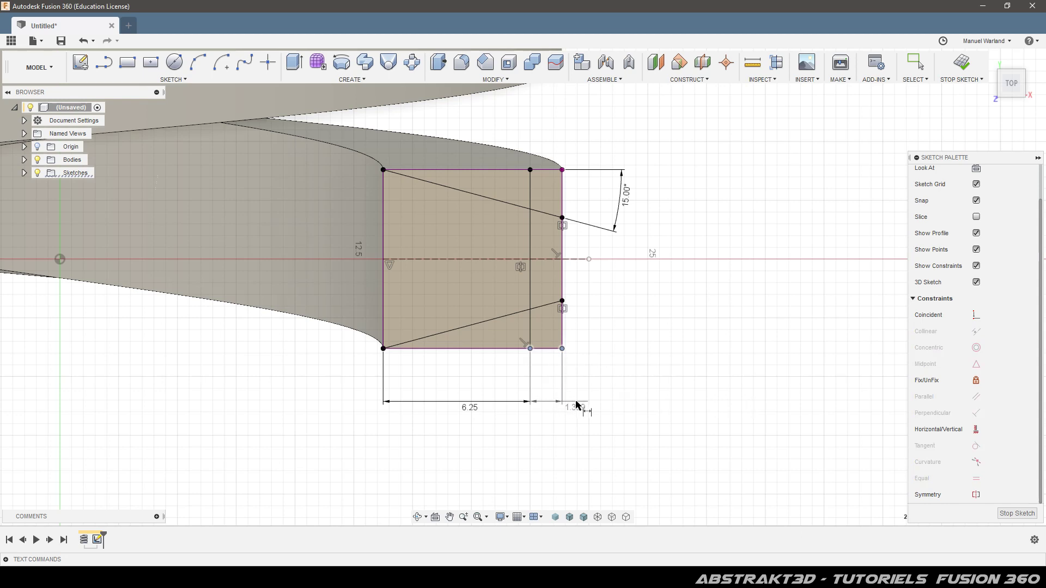
left_click(579, 408)
left_click(572, 336)
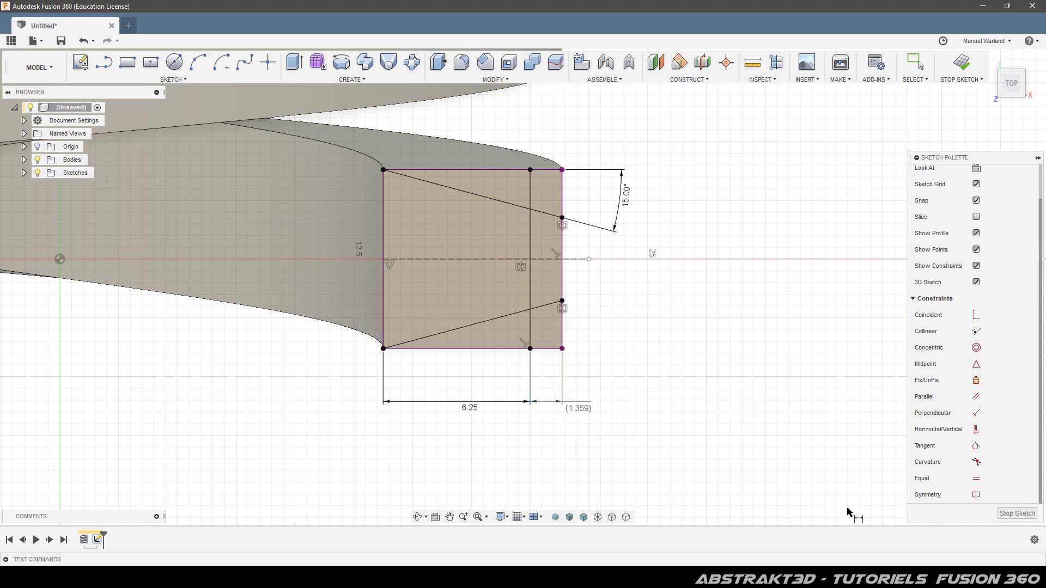
left_click(1016, 514)
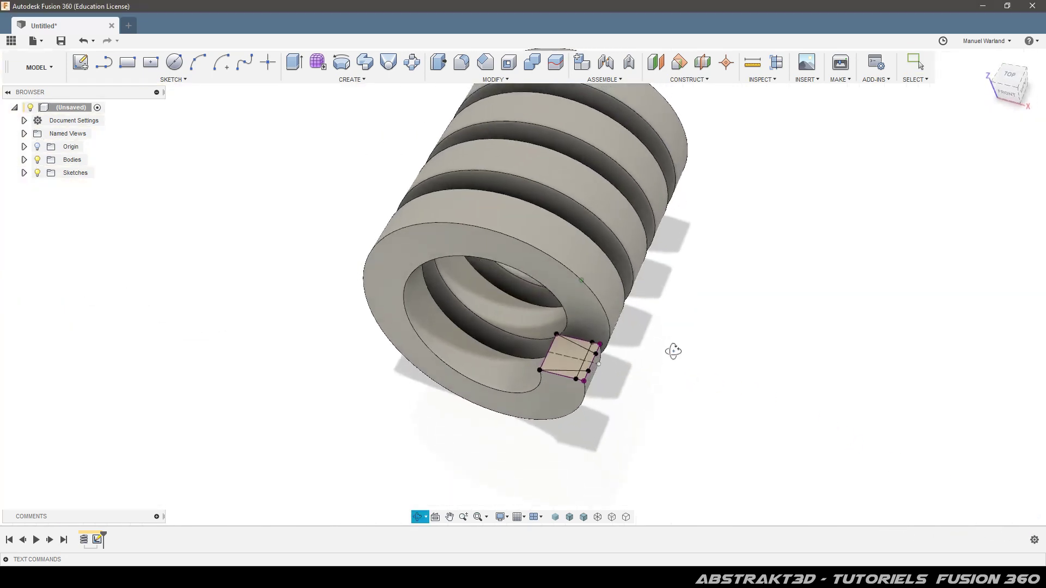
Step: Offset the coil's outer cylindrical face inward by -1.359 mm
scroll(681, 414, "up", 2)
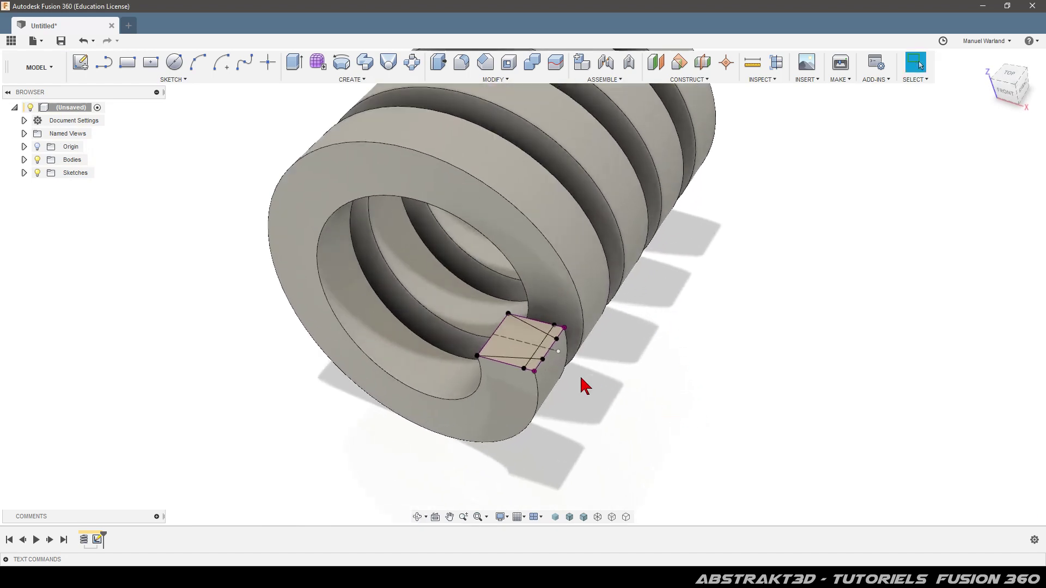
left_click(552, 385)
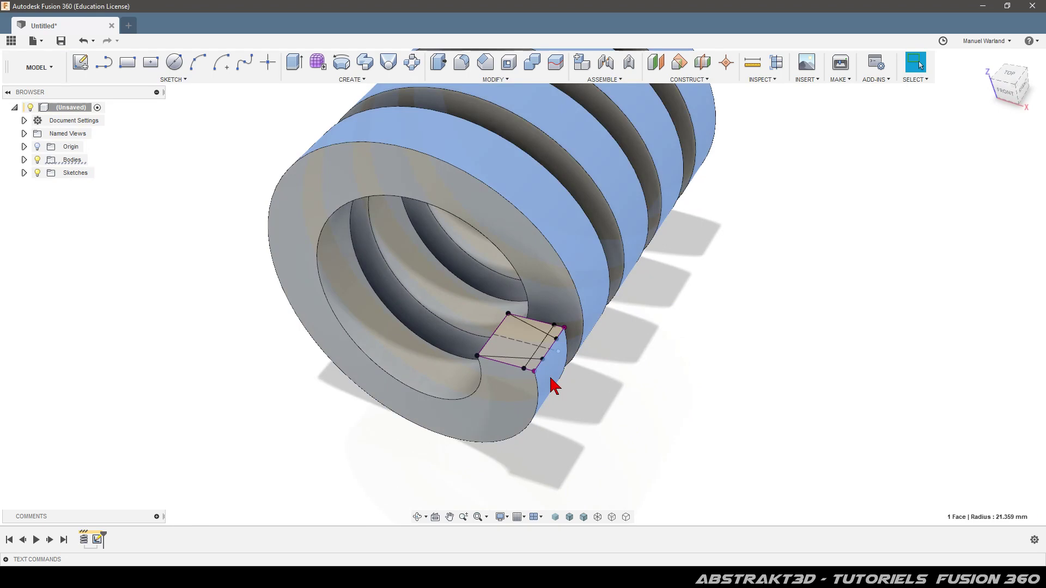
type("q")
type("-")
type("1.359")
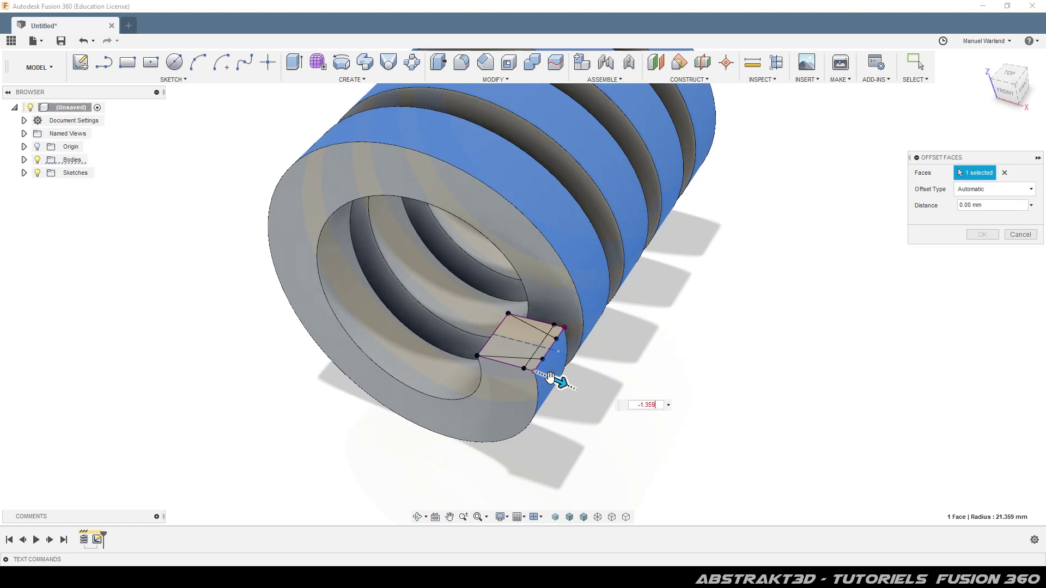
key("Return")
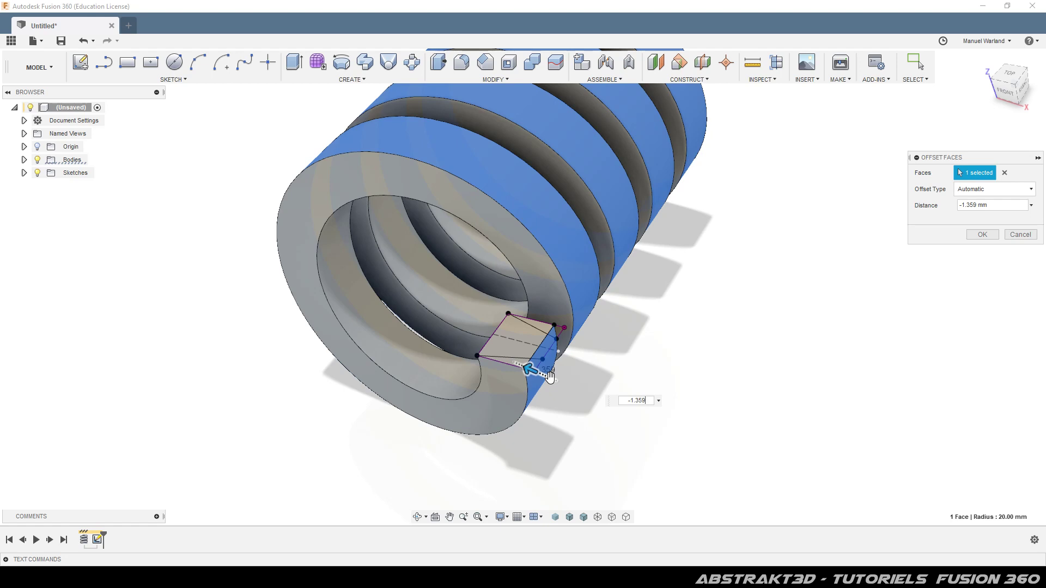
scroll(551, 379, "up", 5)
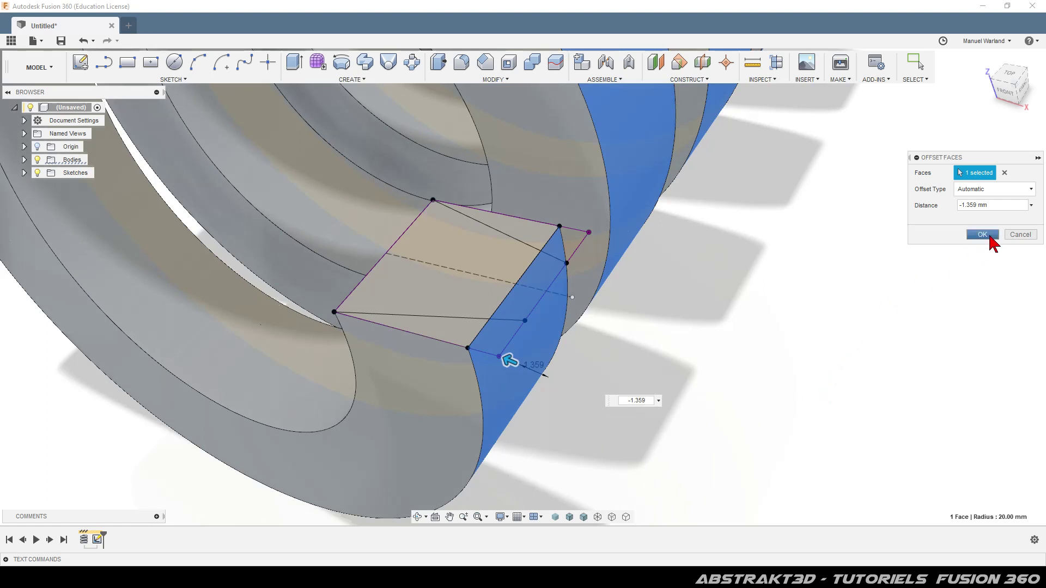
left_click(982, 234)
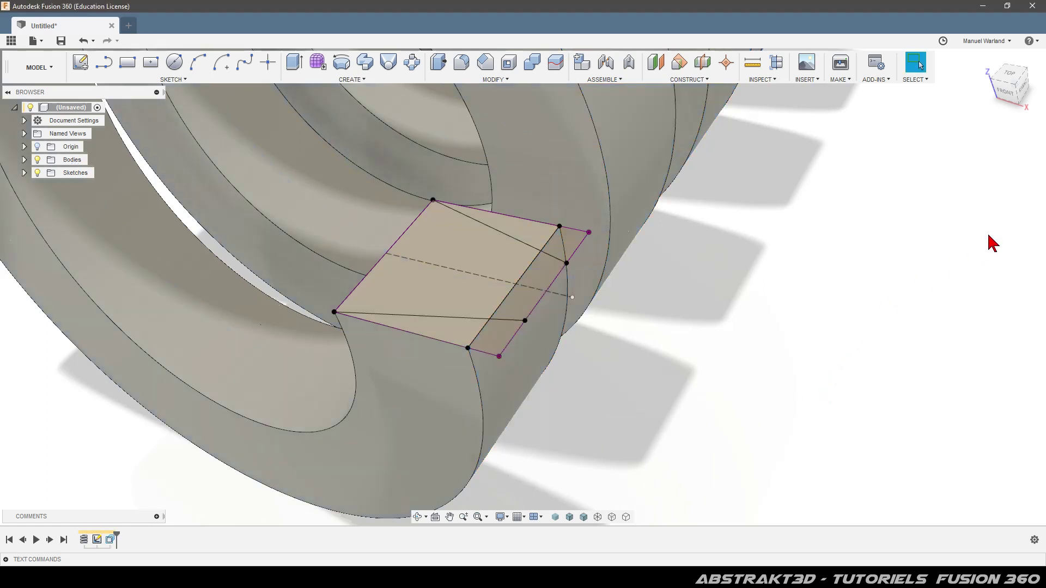
Step: Cut the two upper triangular profiles along the coil with a Path + Guide Rail sweep, following its inner and outer helical edges
middle_click_drag(589, 390, 611, 397, "shift")
left_click(532, 304)
left_click(582, 313)
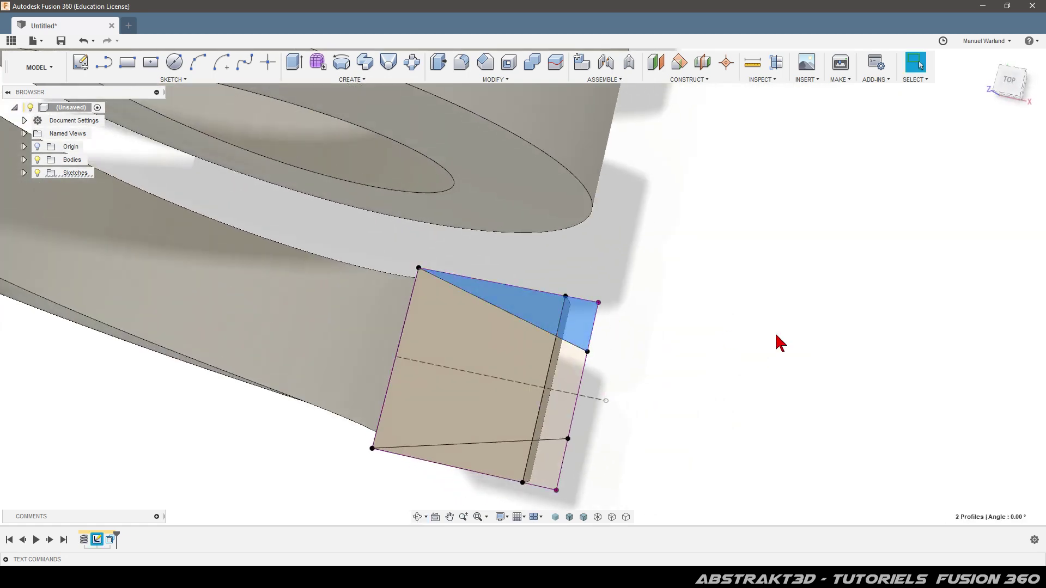
left_click(365, 63)
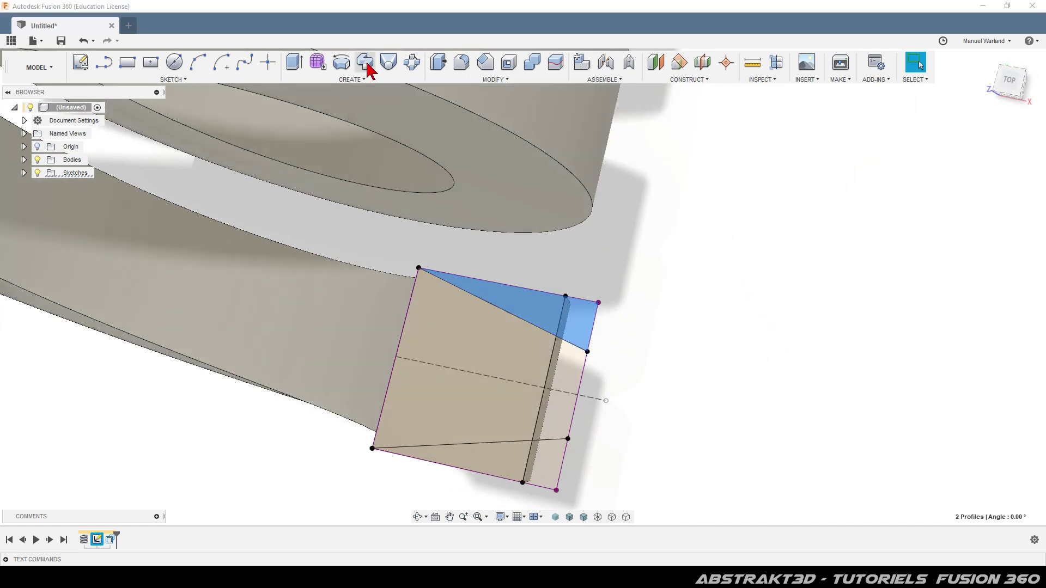
middle_click_drag(637, 252, 630, 273, "shift")
left_click(987, 173)
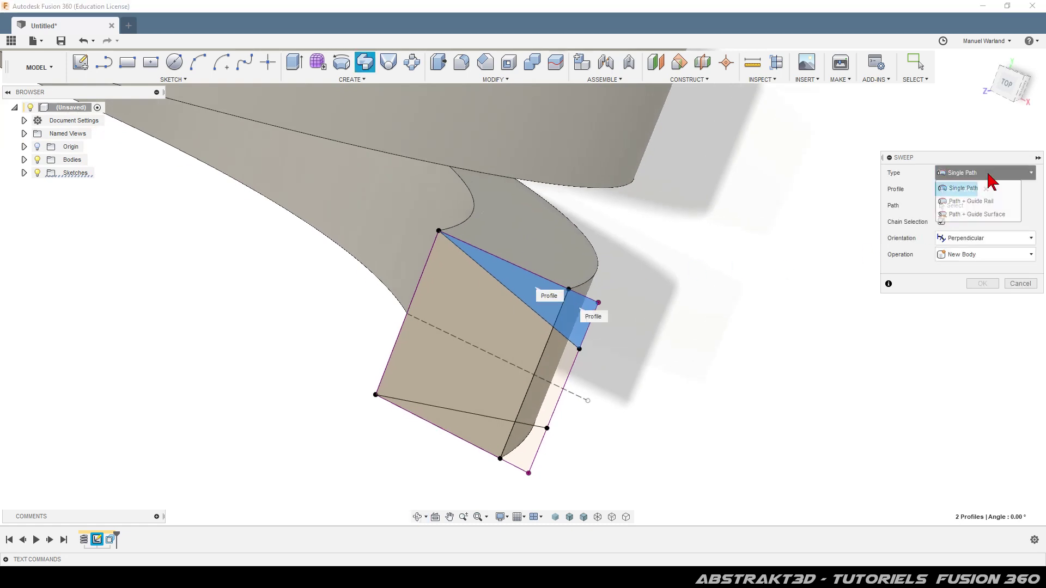
left_click(969, 207)
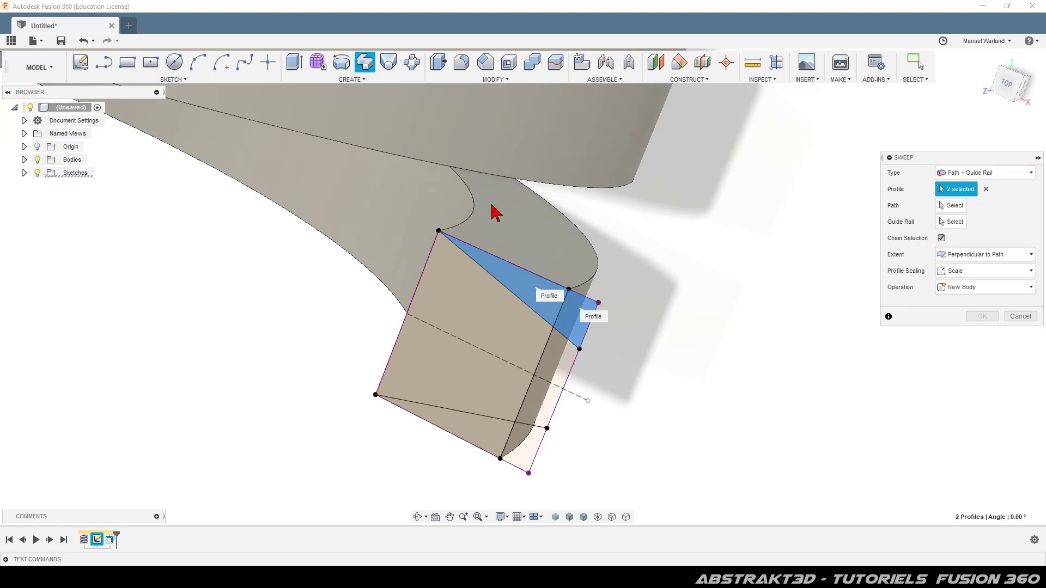
left_click(959, 207)
left_click(464, 224)
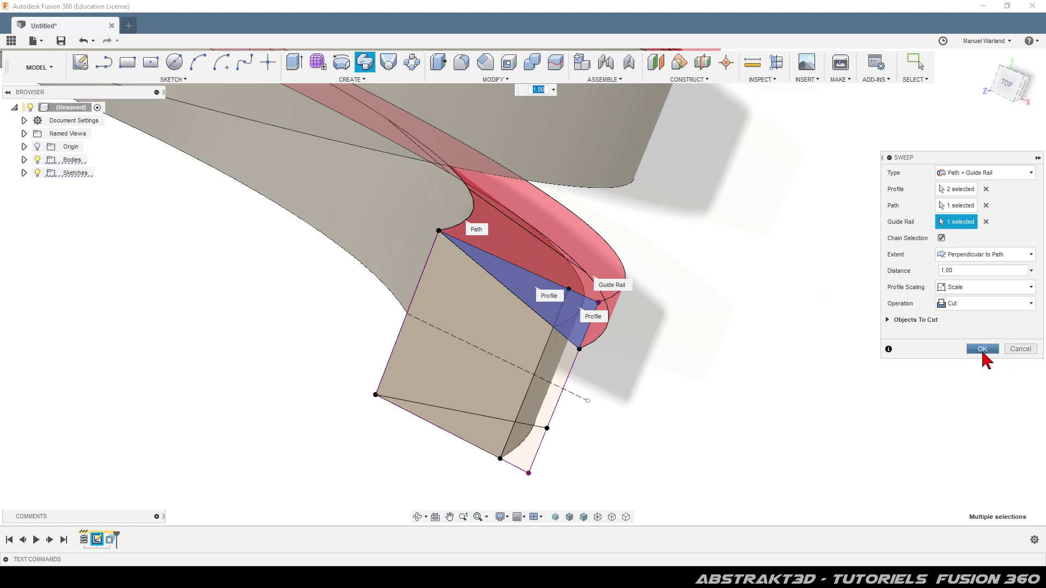
left_click(982, 350)
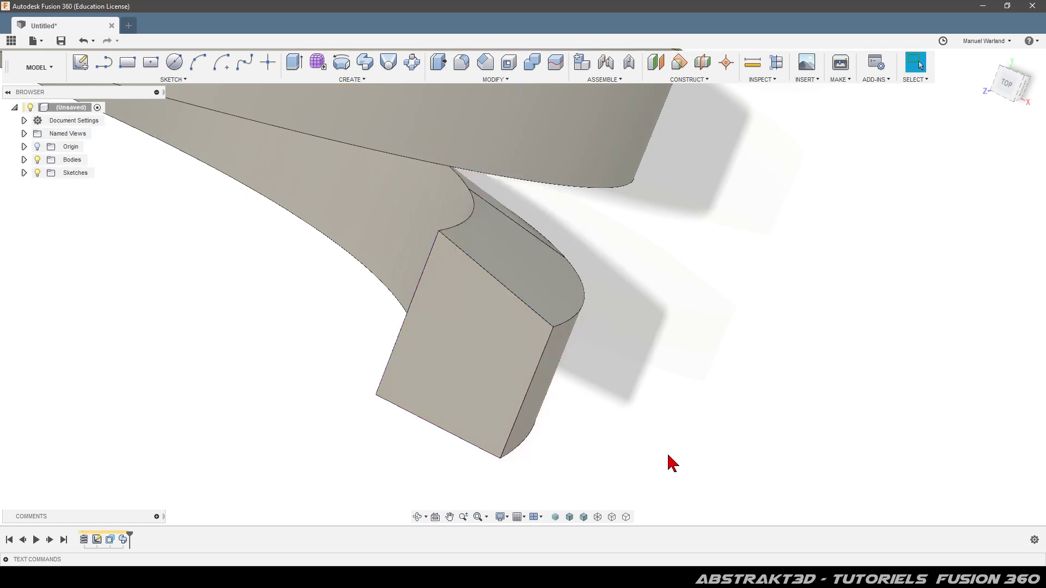
Step: Cut the two lower triangular profiles along the coil with a Path + Guide Rail sweep following its inner and outer helical edges, then hide the sketch
left_click(24, 173)
left_click(47, 186)
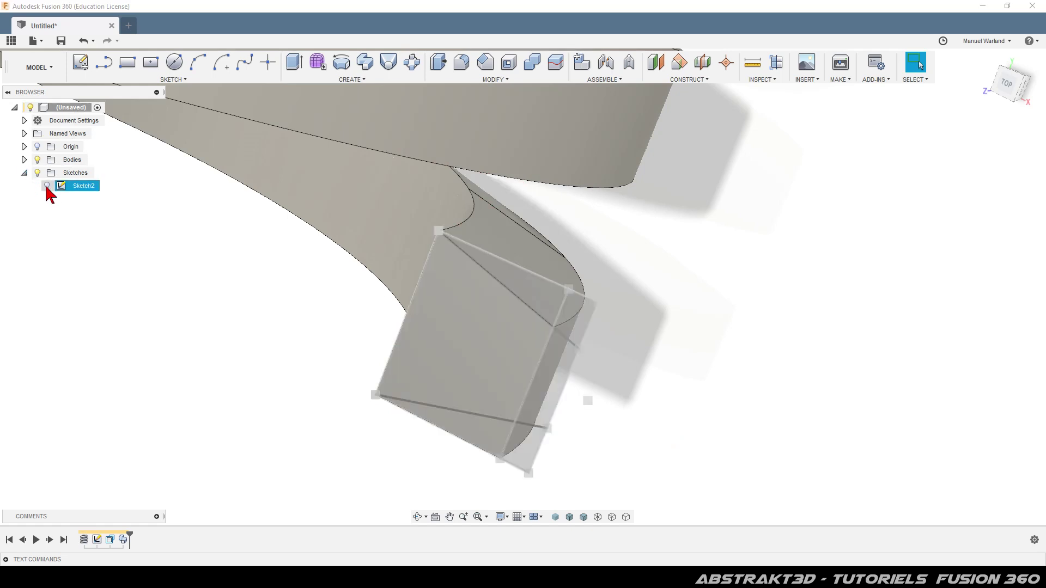
left_click(487, 438)
left_click(523, 456, "shift")
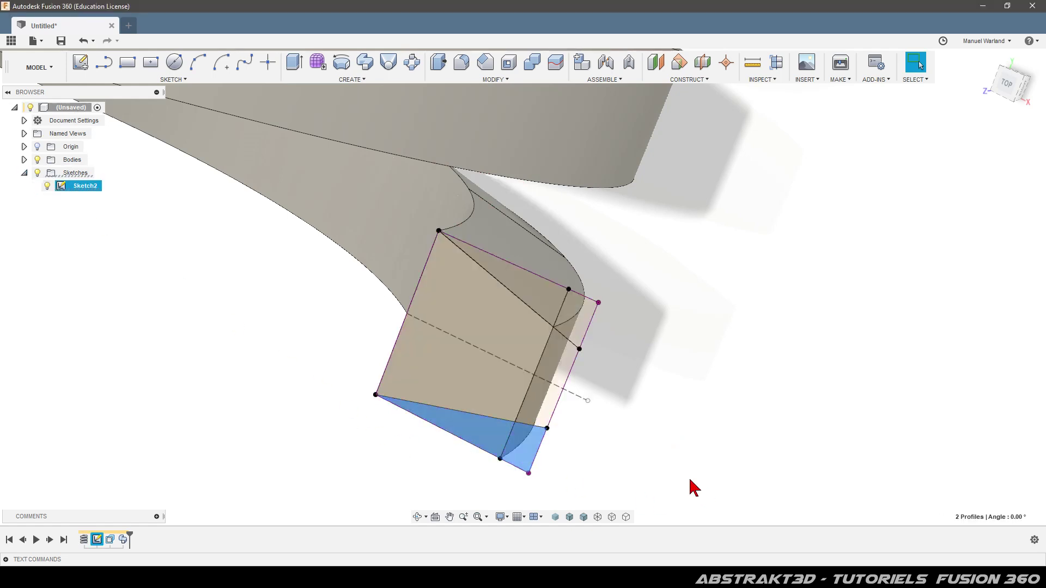
left_click(364, 64)
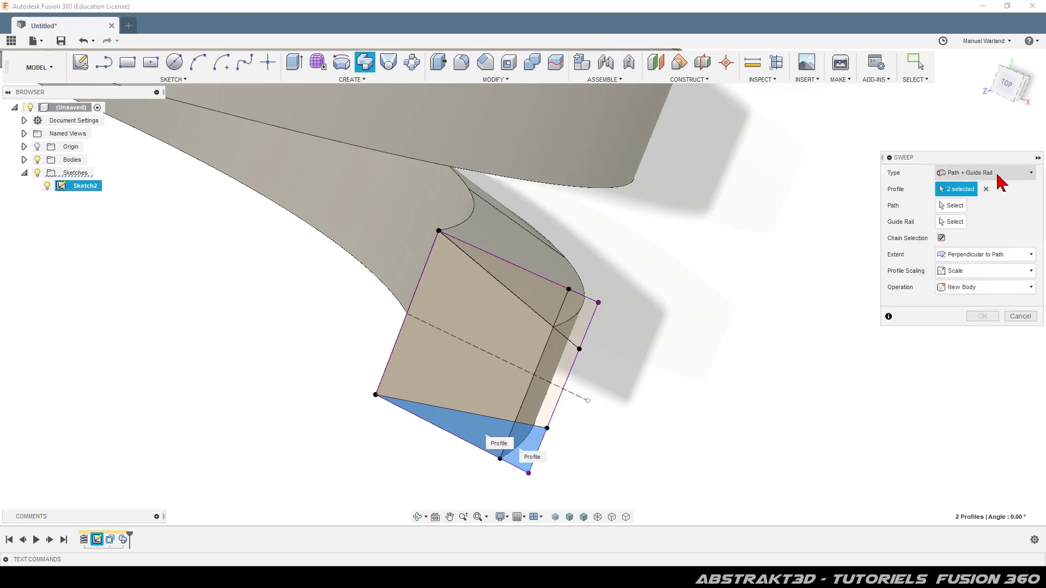
left_click(954, 205)
middle_click_drag(734, 441, 675, 208, "shift")
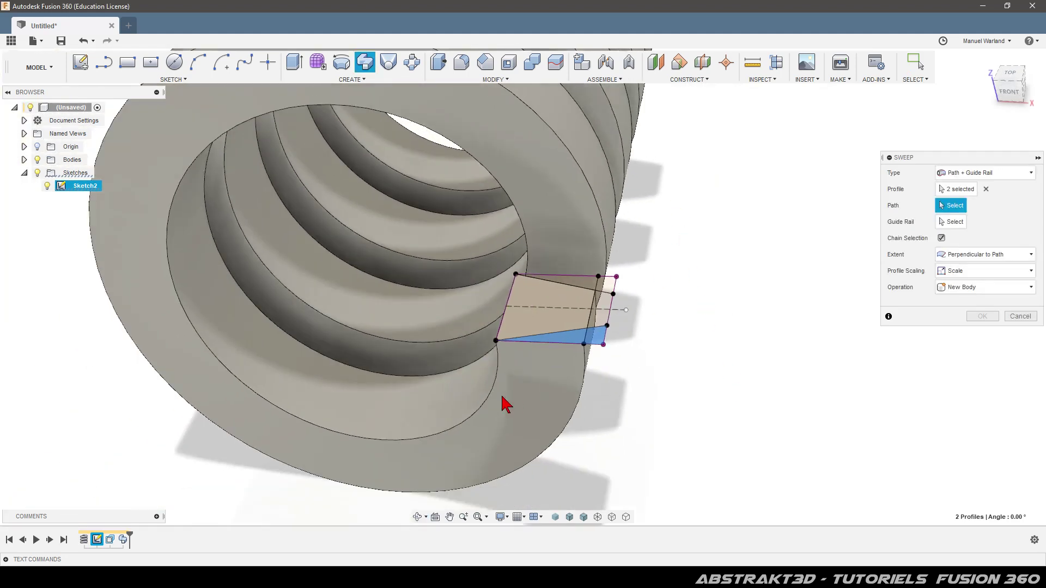
left_click(497, 404)
left_click(951, 222)
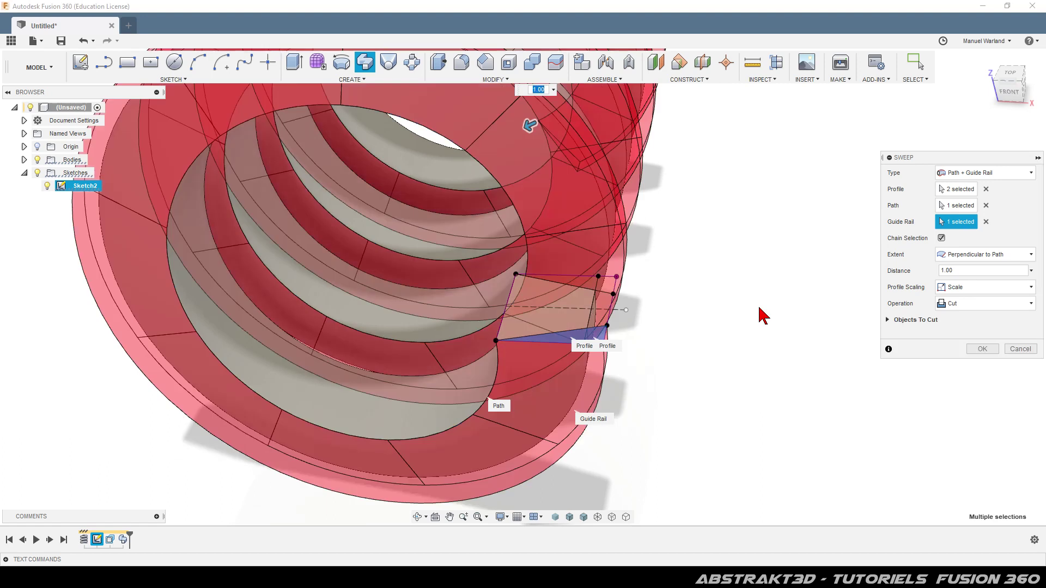
left_click(984, 349)
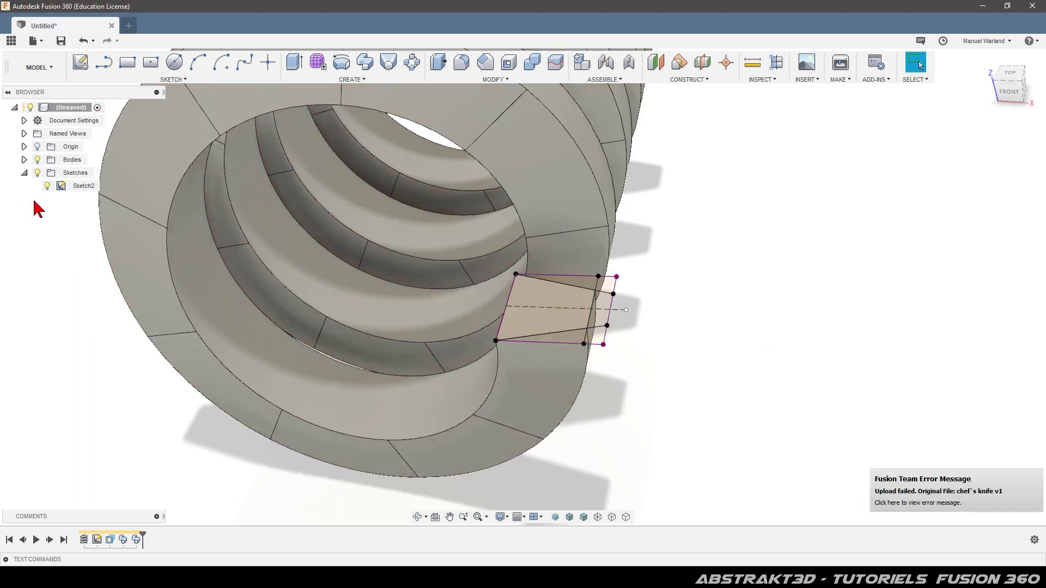
left_click(47, 186)
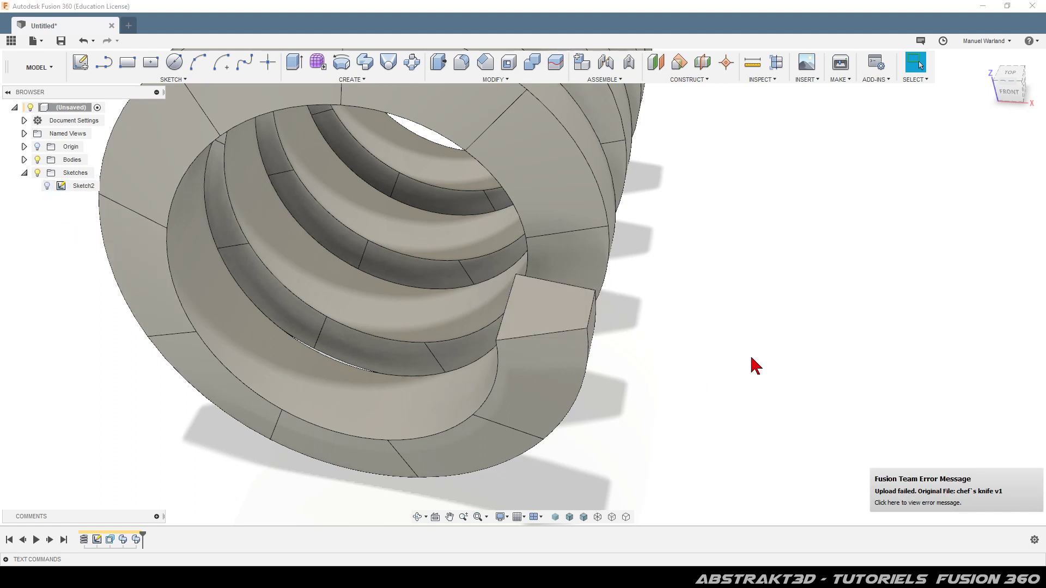
Step: Create a construction plane offset from the XZ origin plane by 7.609/2 mm
mouse_move(781, 338)
middle_mouse_down("shift")
mouse_move(763, 332)
mouse_move(768, 315)
middle_mouse_up("shift")
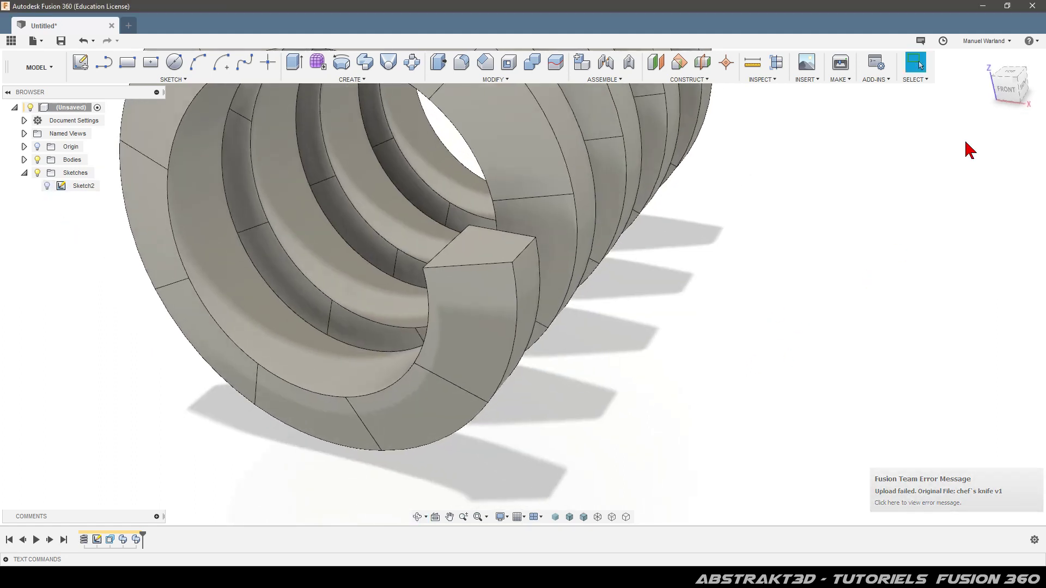
left_click(1009, 91)
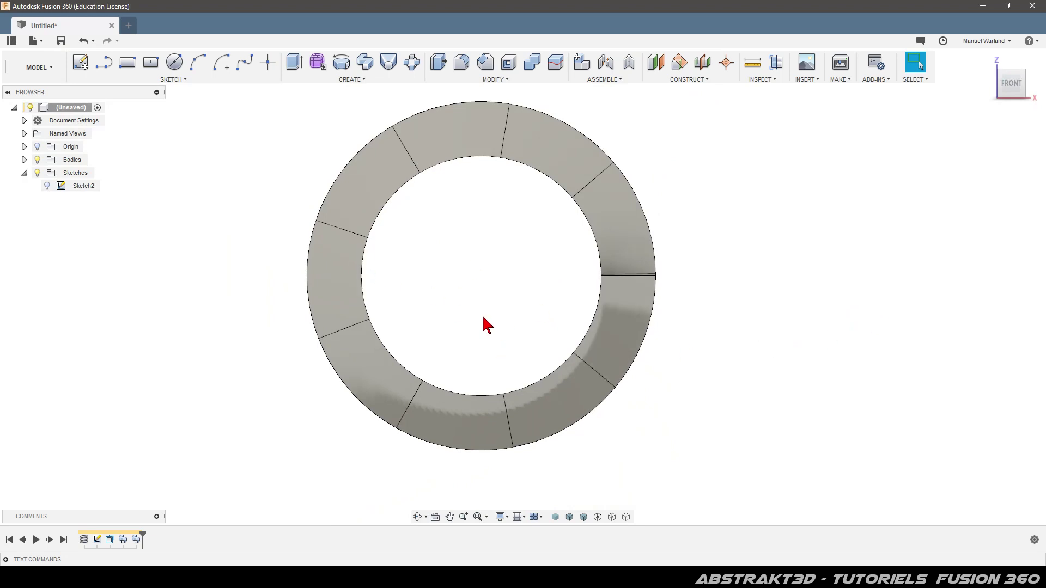
left_click(991, 61)
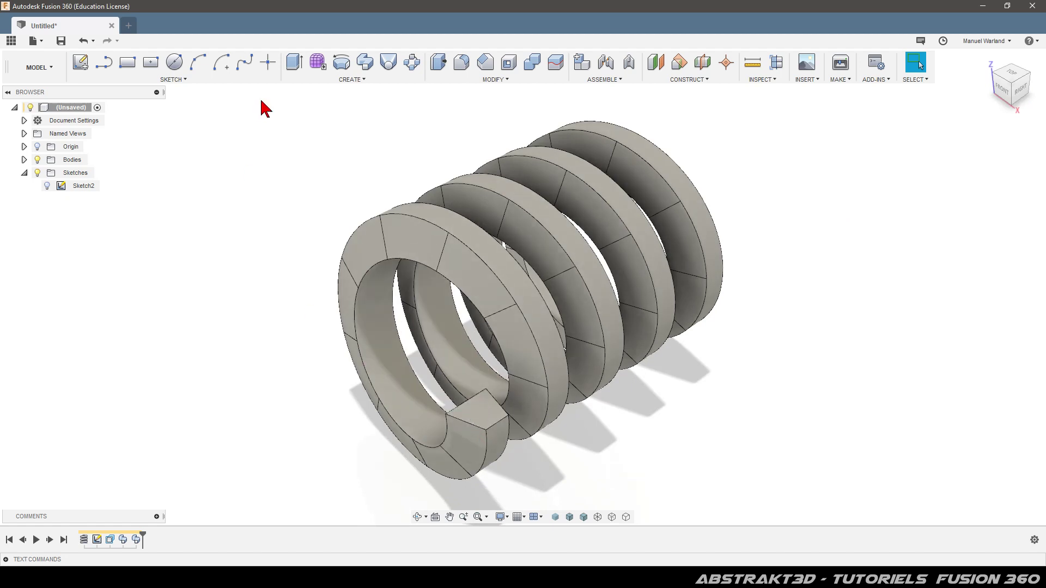
left_click(659, 67)
left_click(433, 351)
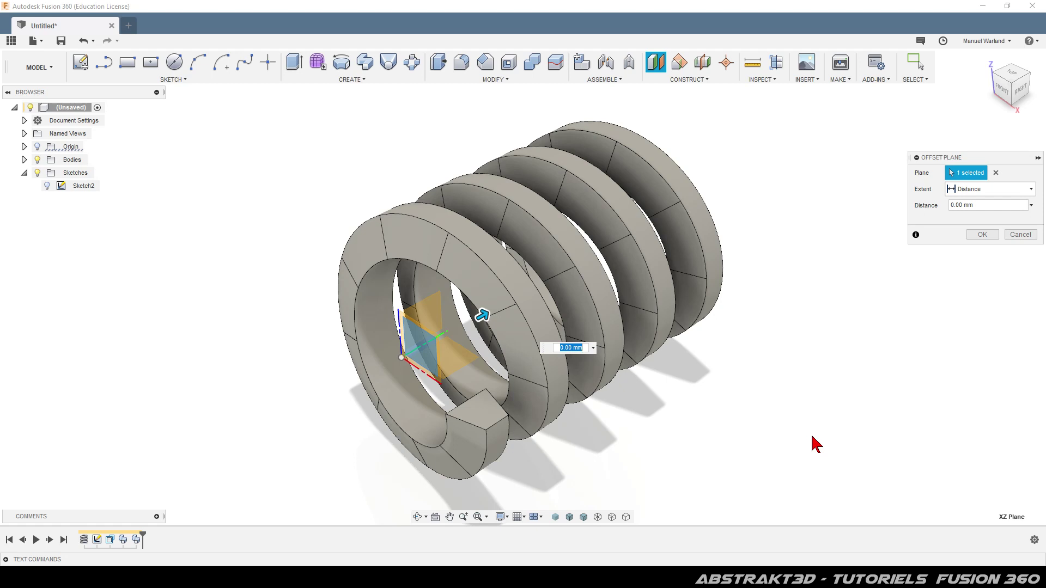
type("7.609")
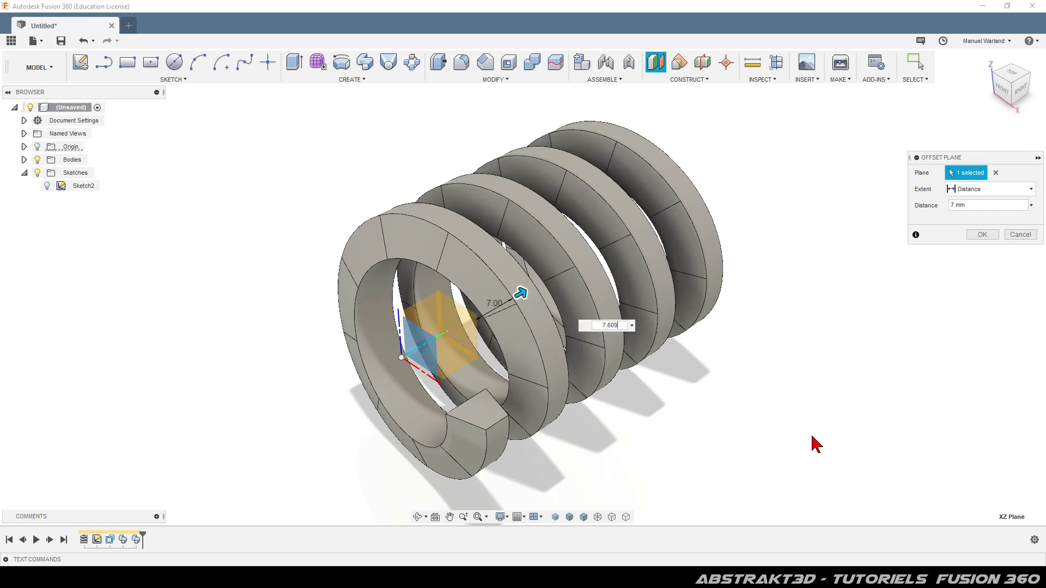
type("/2")
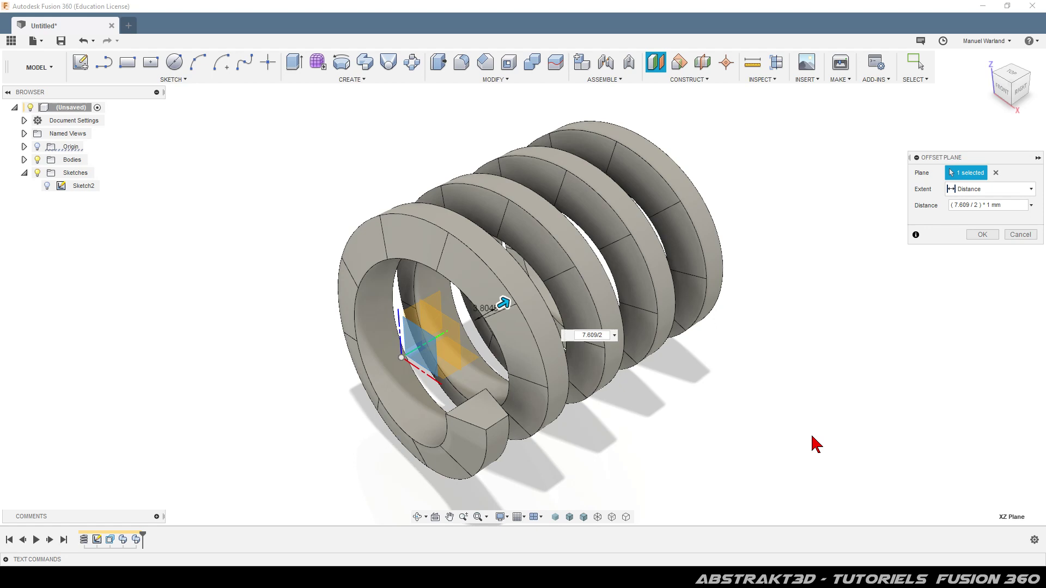
key("Return")
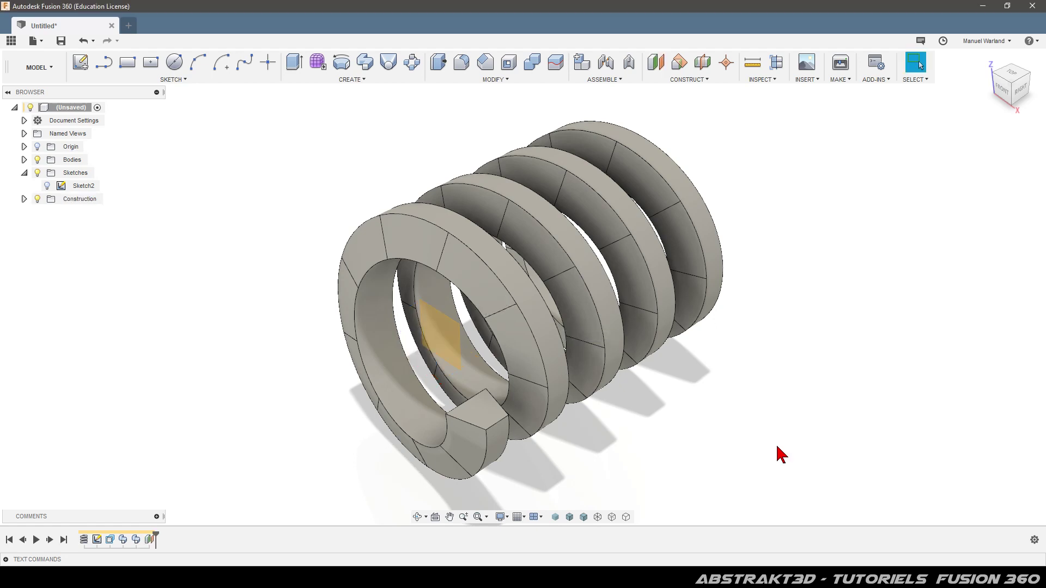
Step: Sketch a 27.5 mm diameter circle centred on the origin on the new offset plane and finish the sketch
left_click(451, 340)
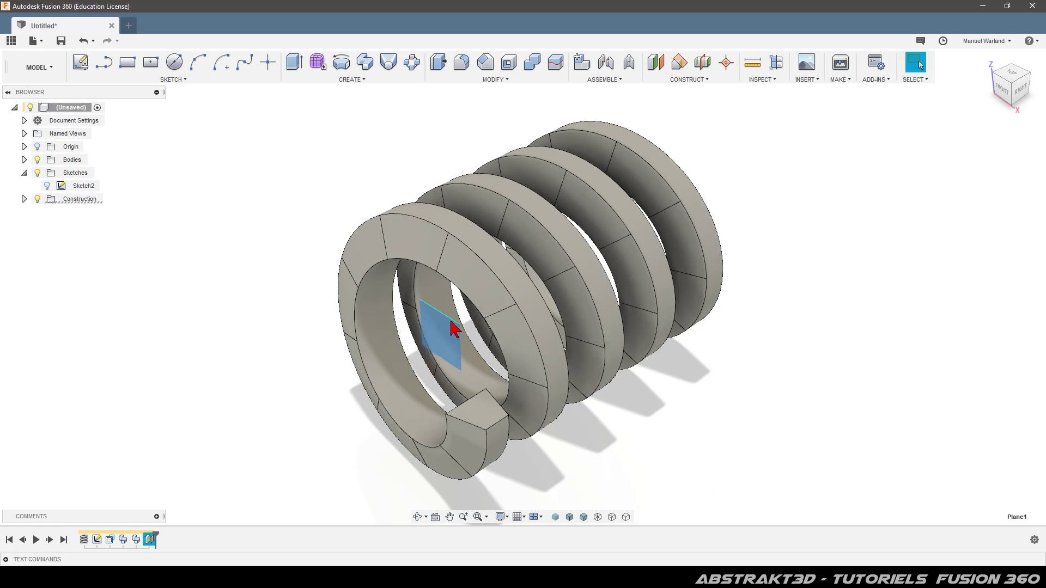
left_click(177, 64)
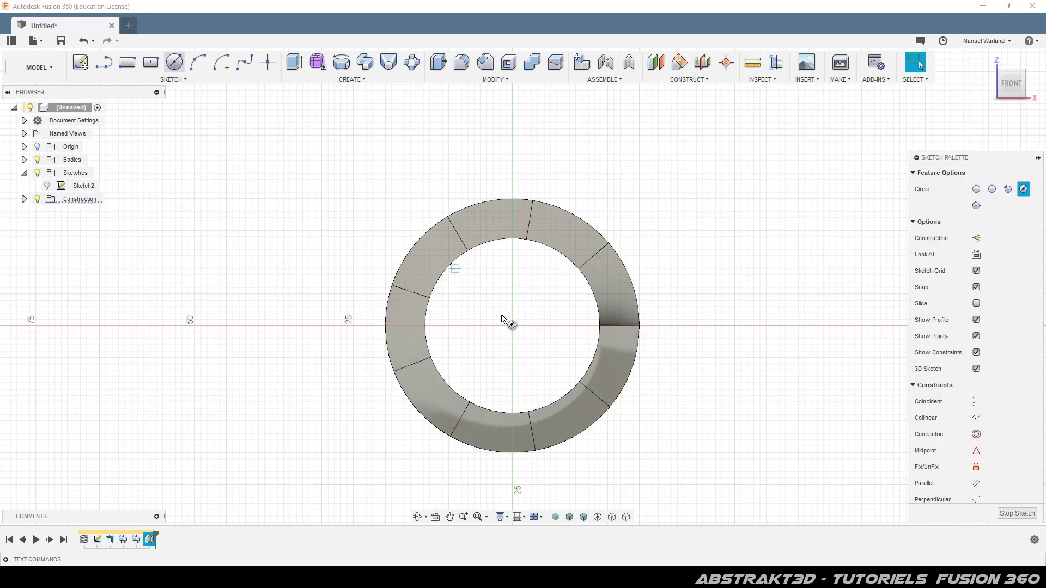
left_click(516, 327)
type("27.5")
key("Tab")
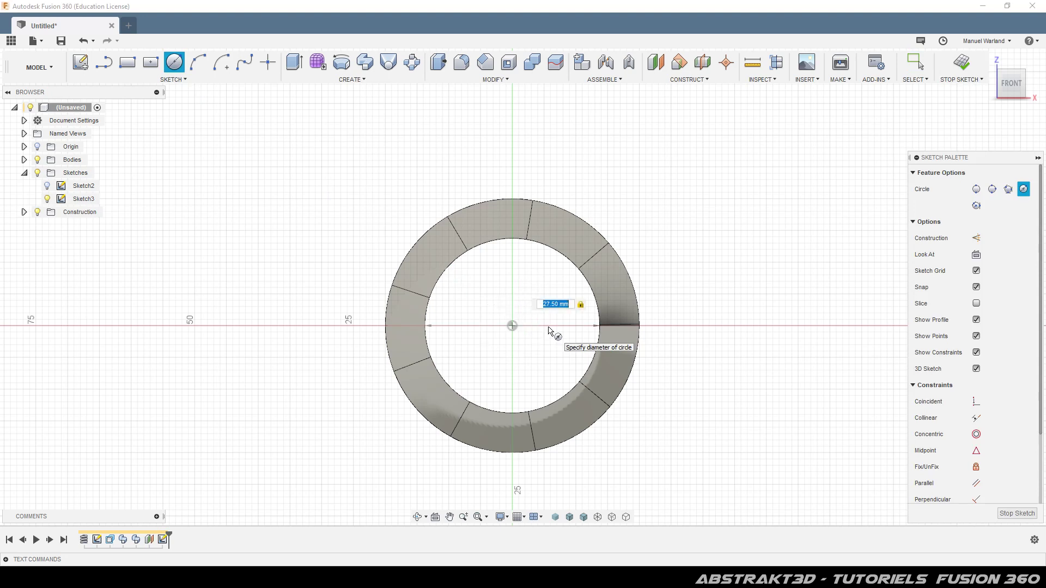
left_click(602, 348)
key("Escape")
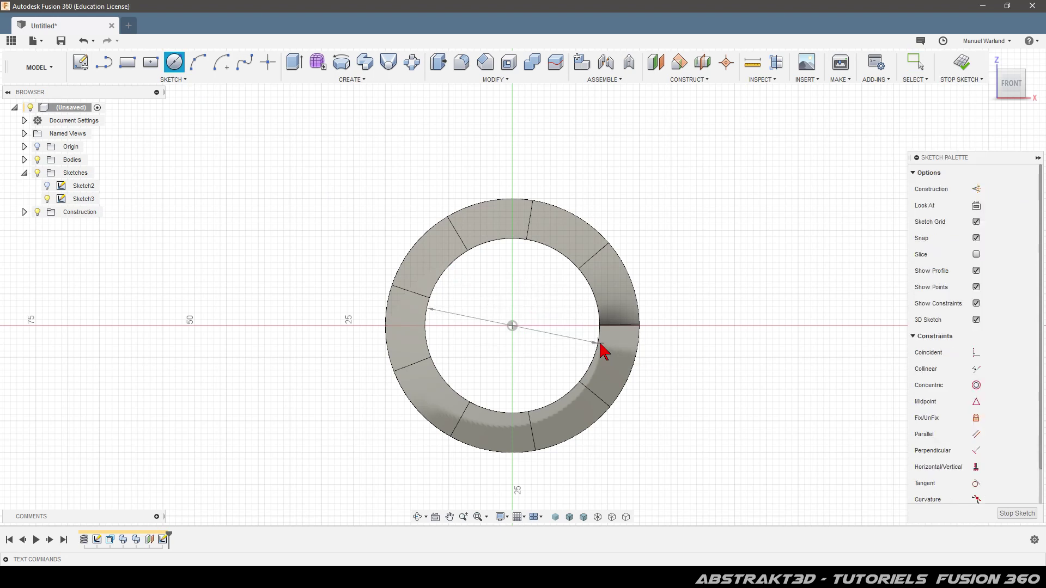
left_click(1015, 515)
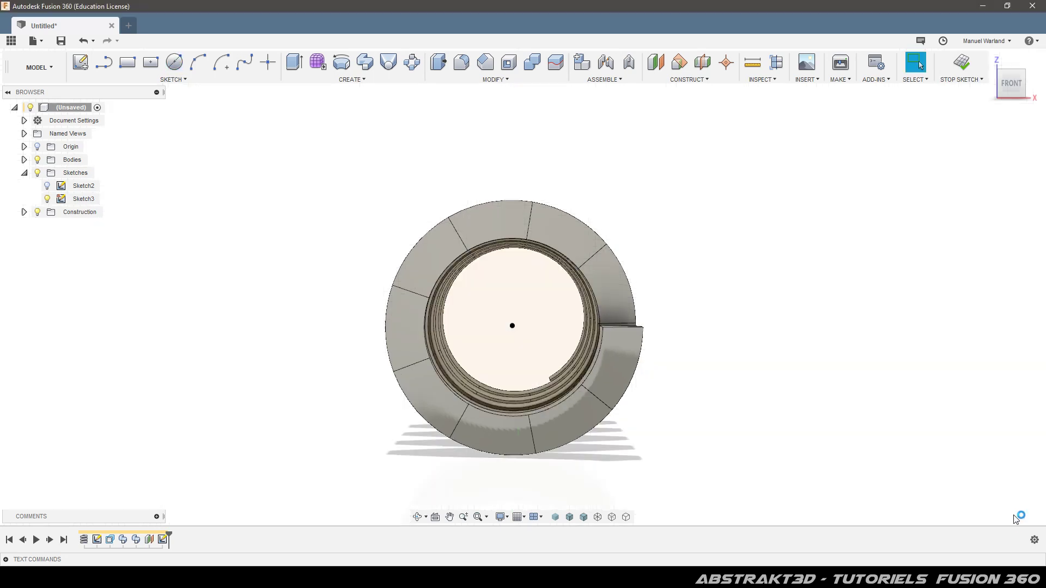
Step: Extrude the circle profile 42.391 mm through the inside of the coil as a new body
left_click(450, 347)
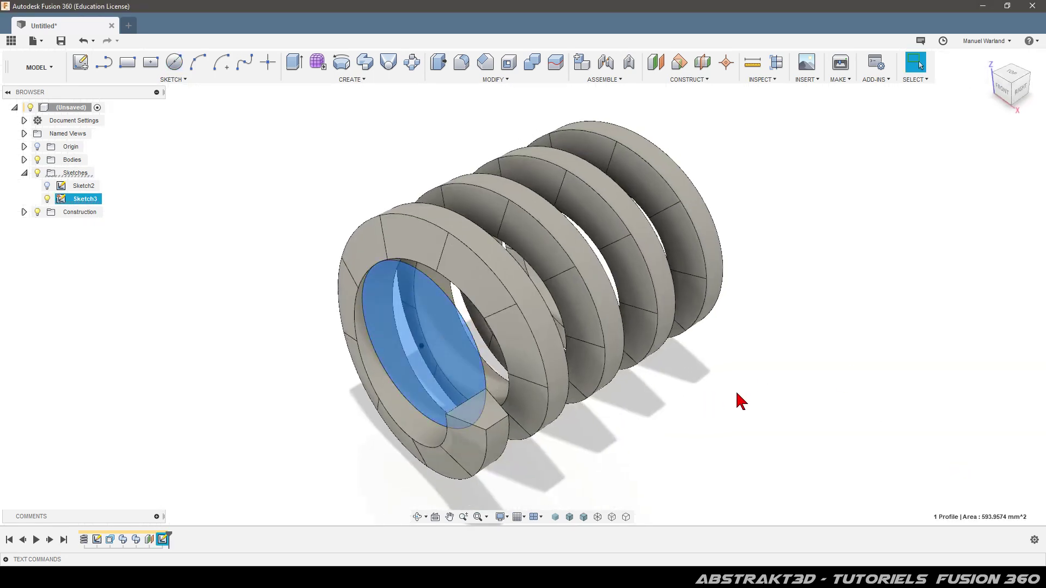
mouse_move(747, 397)
middle_mouse_down("shift")
mouse_move(715, 393)
mouse_move(722, 429)
mouse_move(577, 444)
middle_mouse_up("shift")
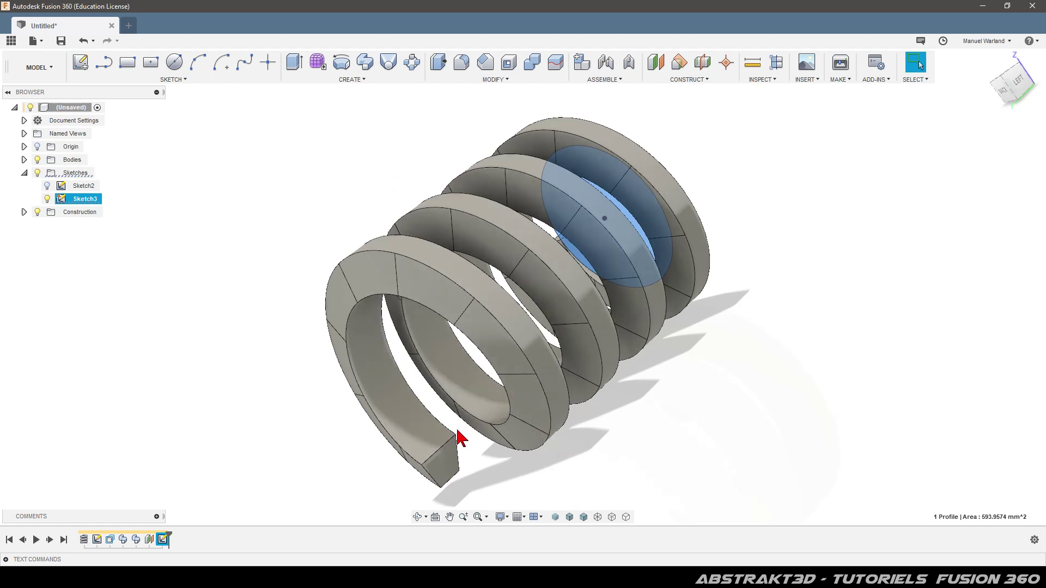
key("e")
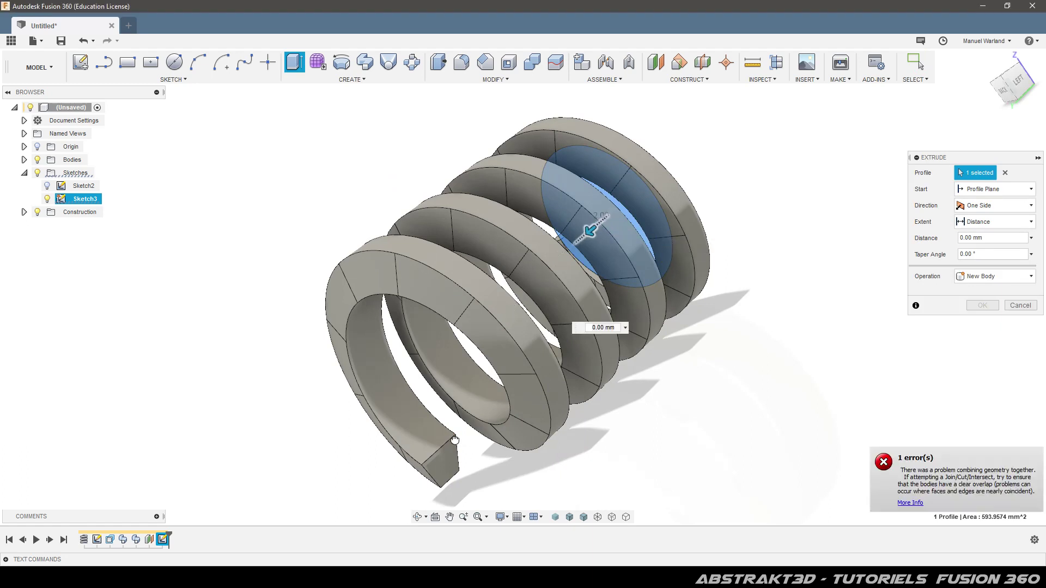
type("25")
key("Return")
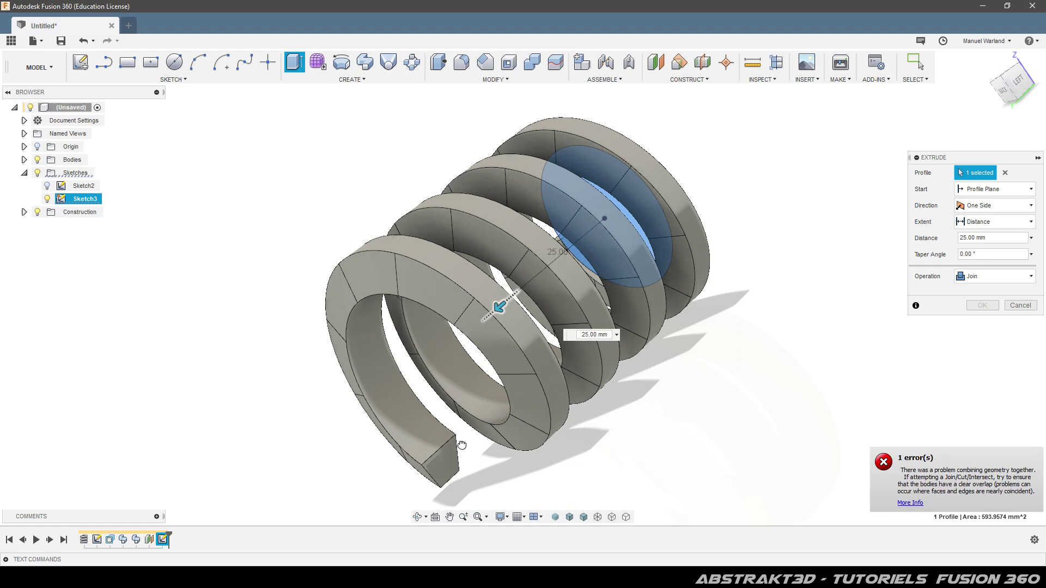
scroll(475, 448, "up", 4)
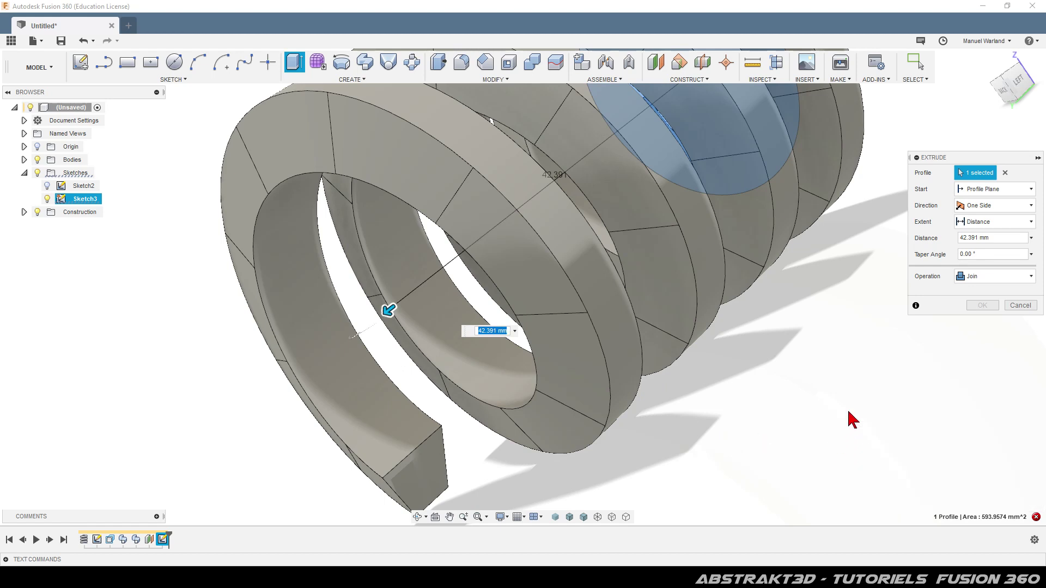
left_click(984, 286)
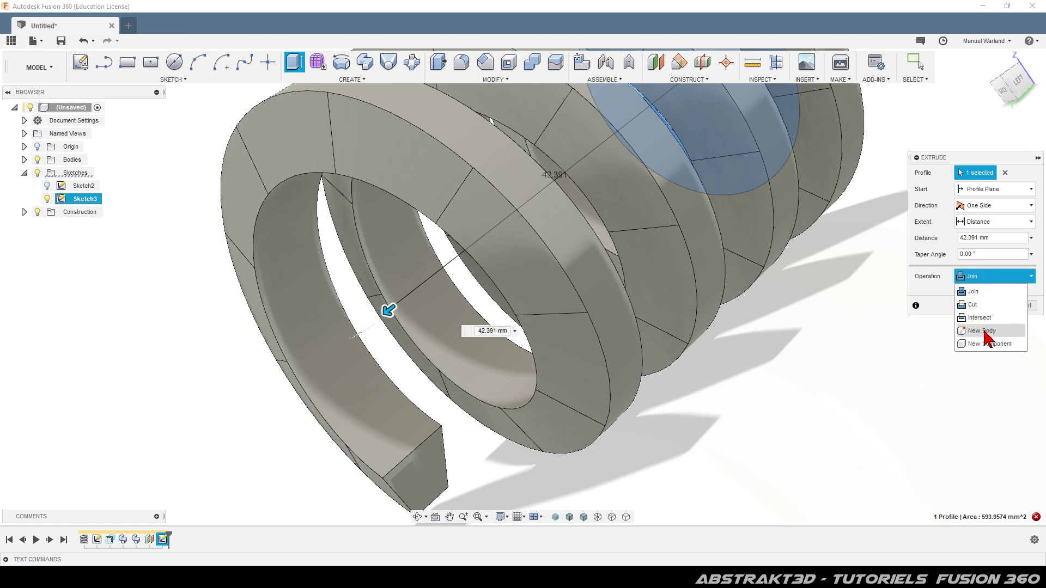
left_click(987, 334)
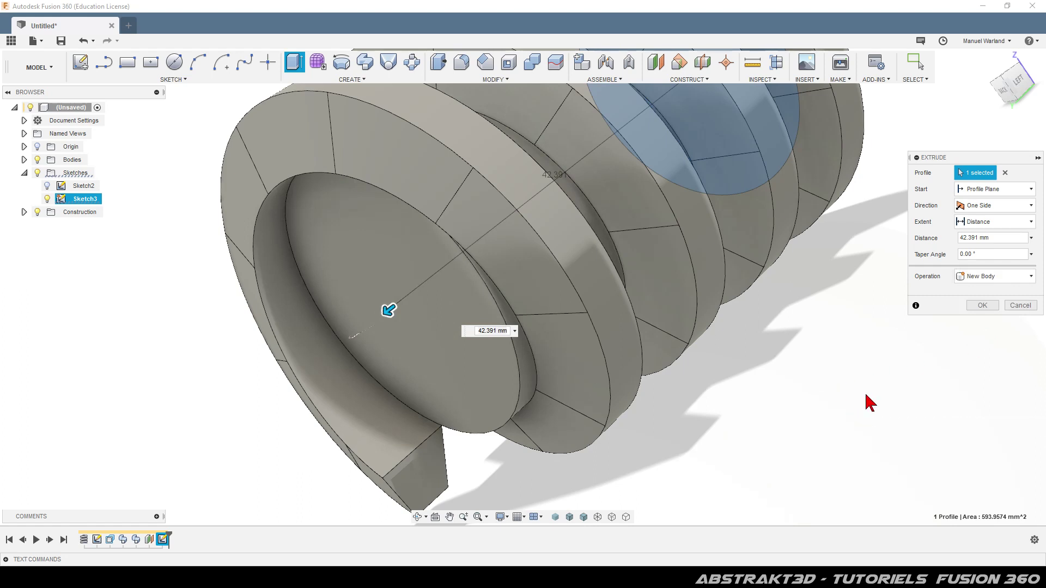
left_click(983, 306)
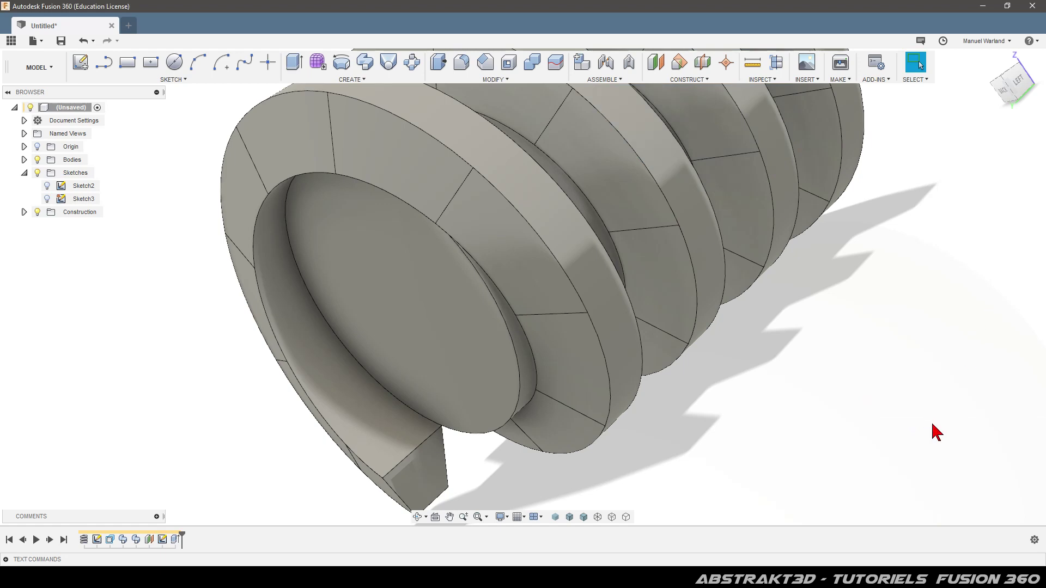
Step: Split the coil body using the end face of the central cylinder as an extended splitting tool
scroll(937, 422, "down", 2)
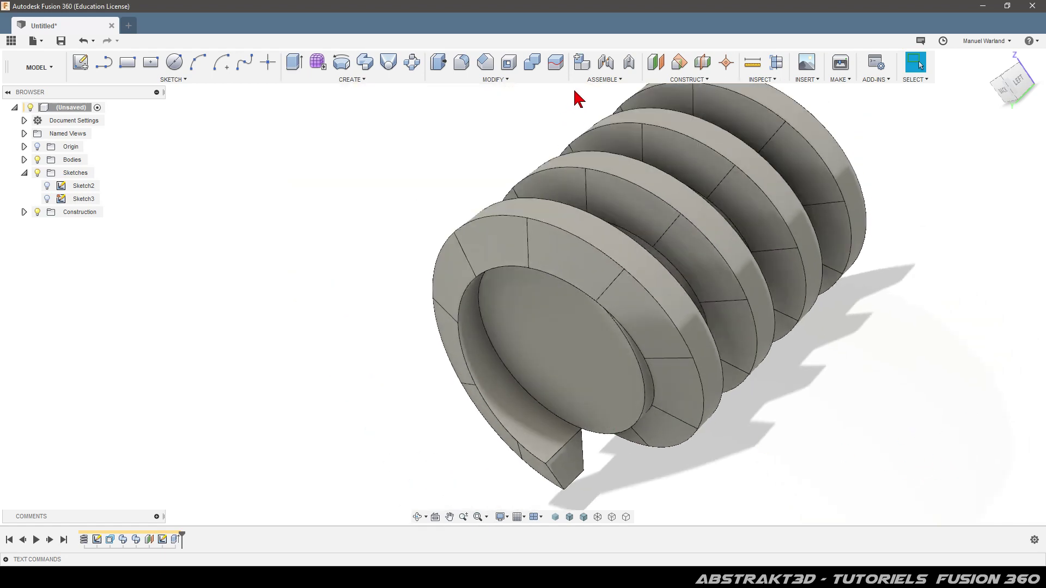
left_click(555, 63)
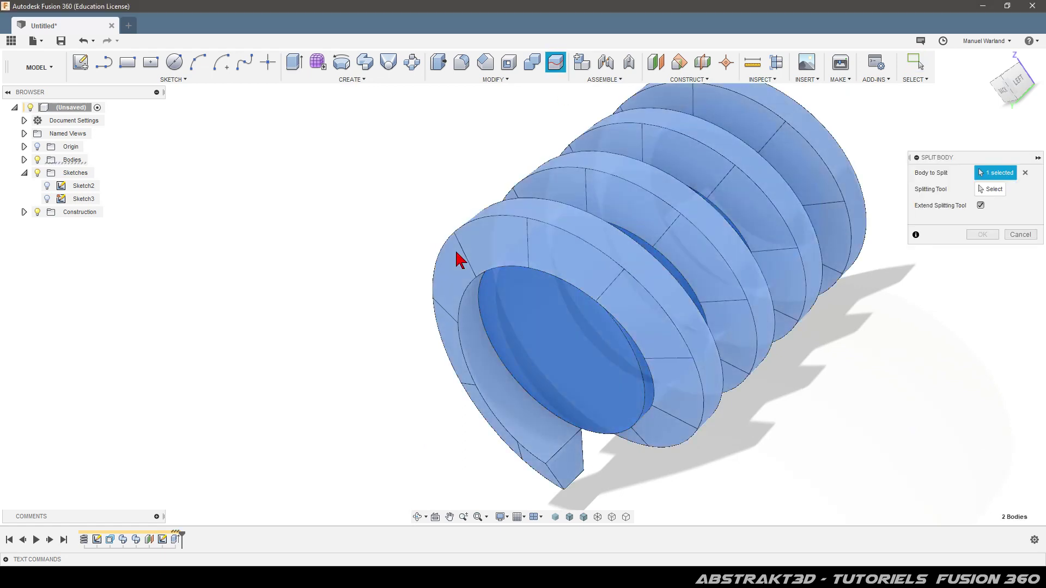
left_click(1025, 173)
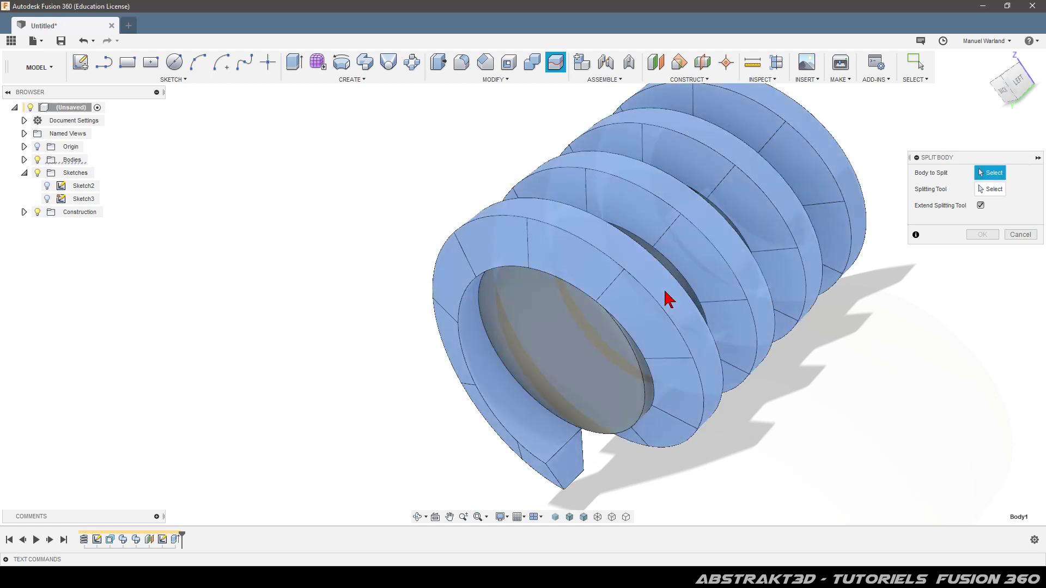
left_click(670, 299)
left_click(989, 189)
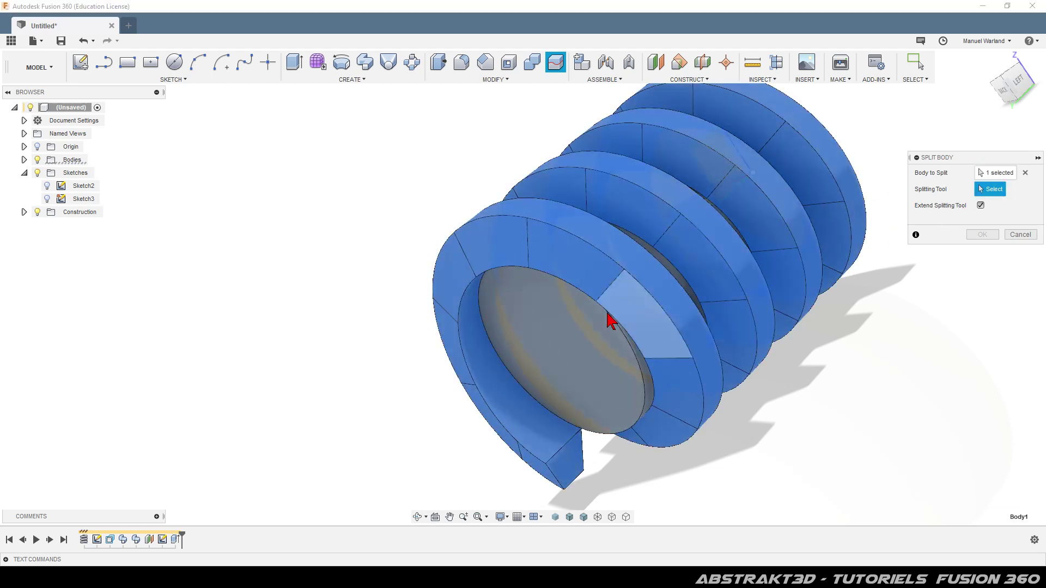
left_click(557, 349)
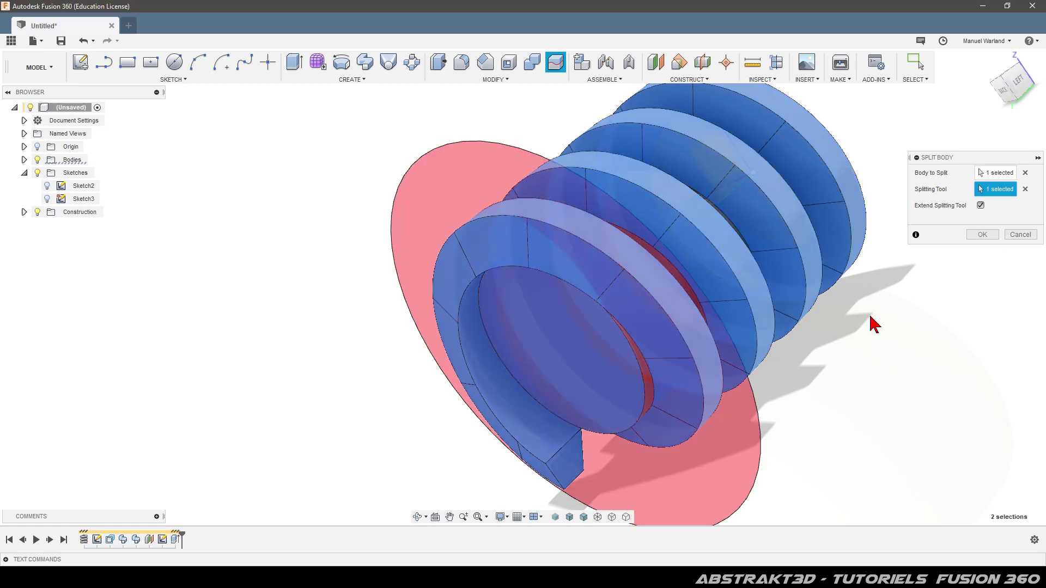
left_click(982, 235)
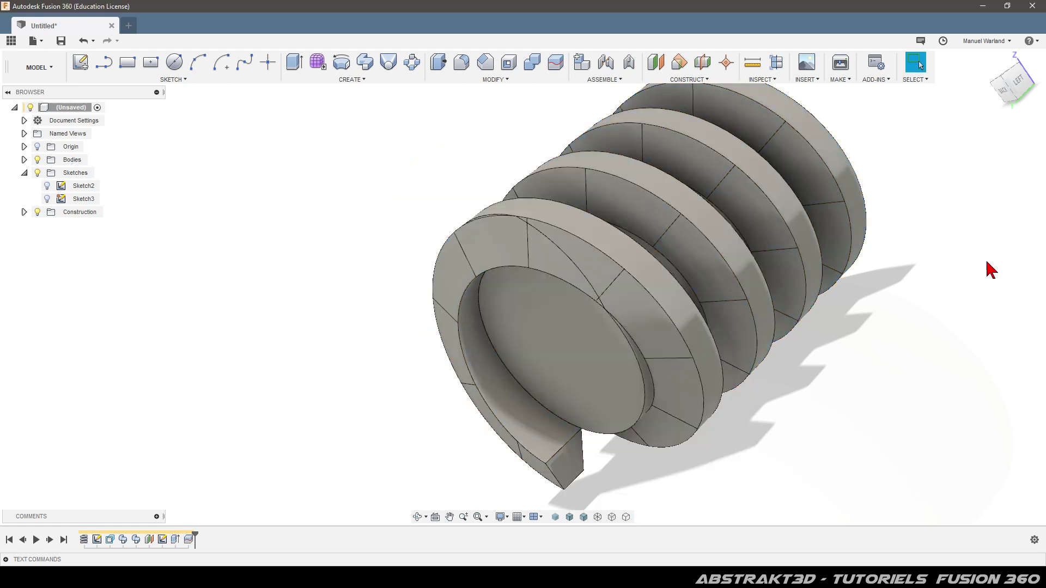
middle_click_drag(948, 372, 881, 274, "shift")
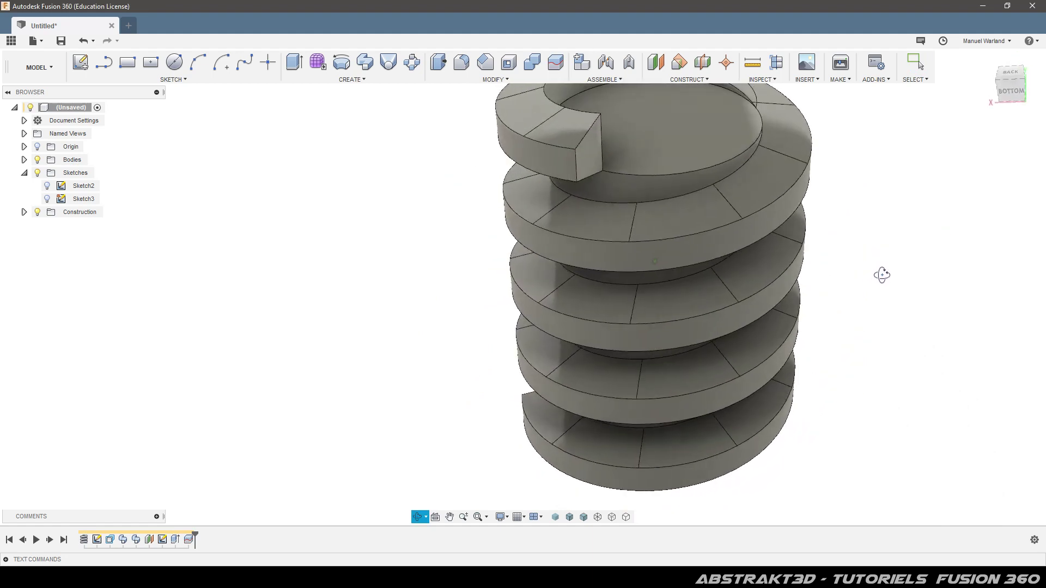
scroll(735, 354, "down", 3)
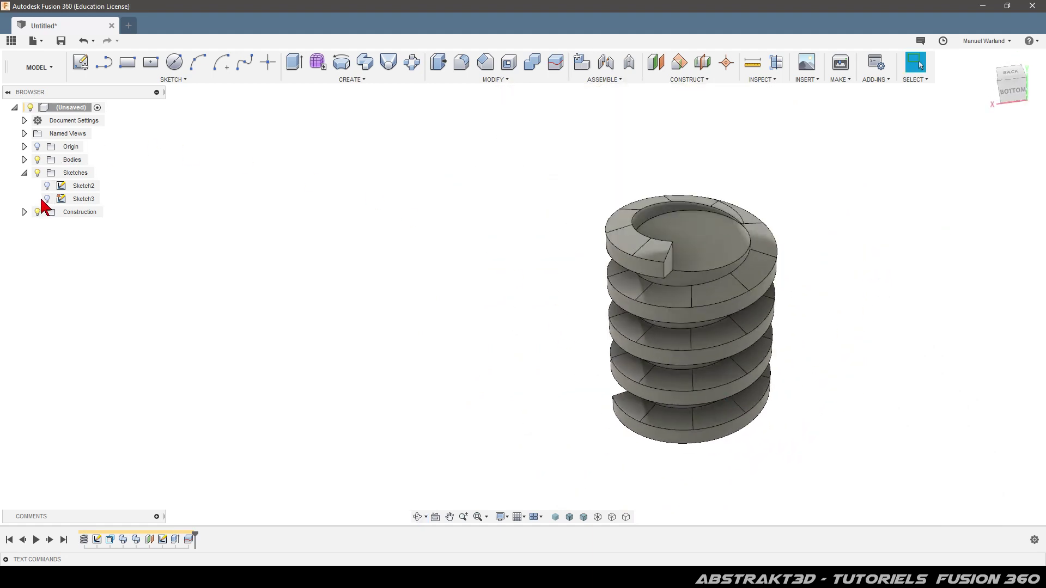
Step: Hide Body3, the excess coil end separated by the previous split
left_click(24, 160)
left_click(47, 199)
middle_click_drag(436, 321, 392, 285, "shift")
Step: Split the coil body at its other end, using the central cylinder's opposite end face as an extended splitting tool
left_click(638, 422)
middle_click_drag(638, 422, 703, 376, "shift")
left_click(534, 227)
left_click(555, 63)
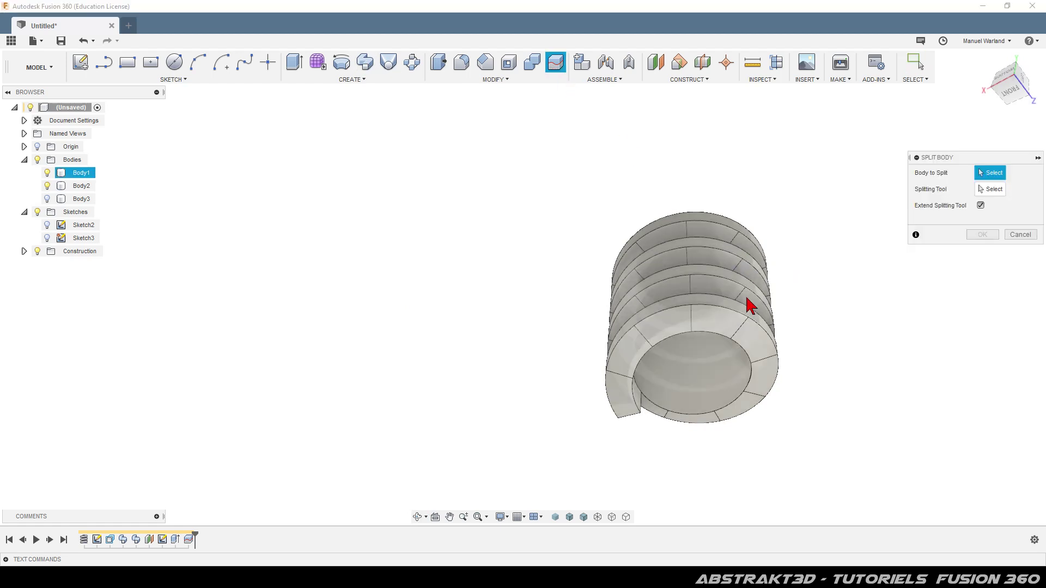
left_click(742, 328)
left_click(994, 189)
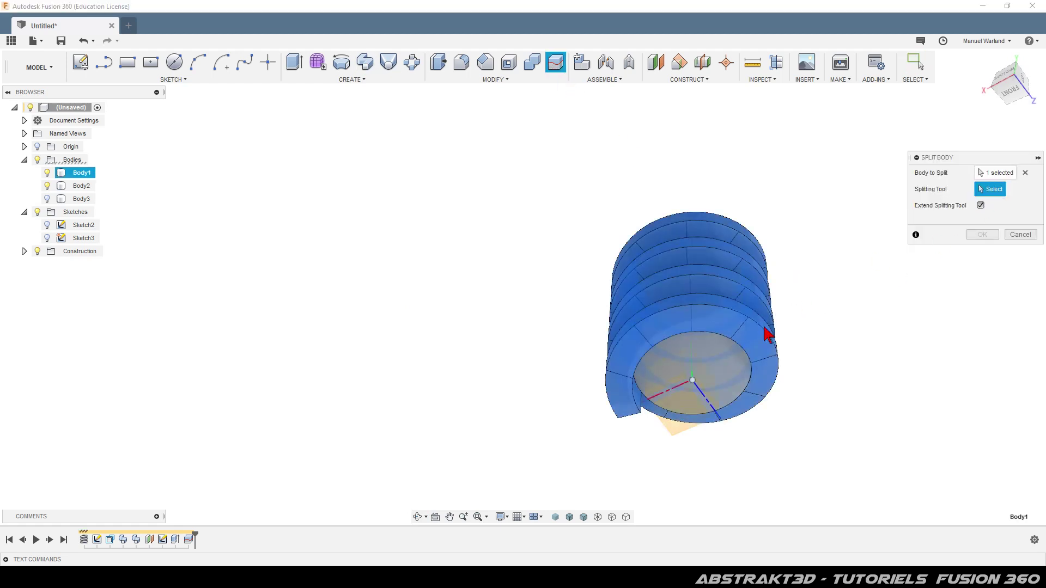
left_click(735, 366)
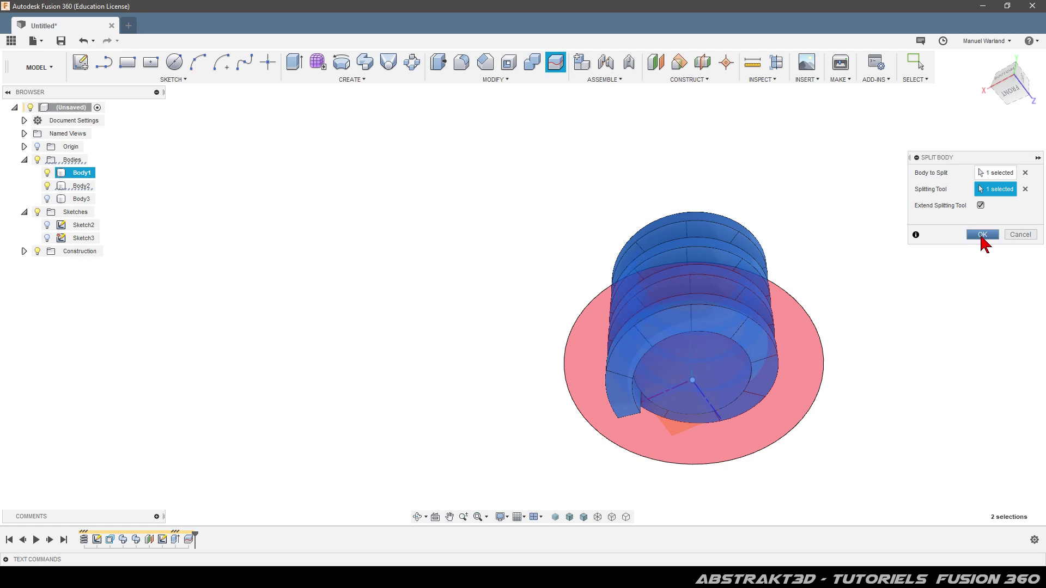
left_click(983, 234)
Step: Hide Body4, the excess piece cut from the other end of the coil
left_click(46, 211)
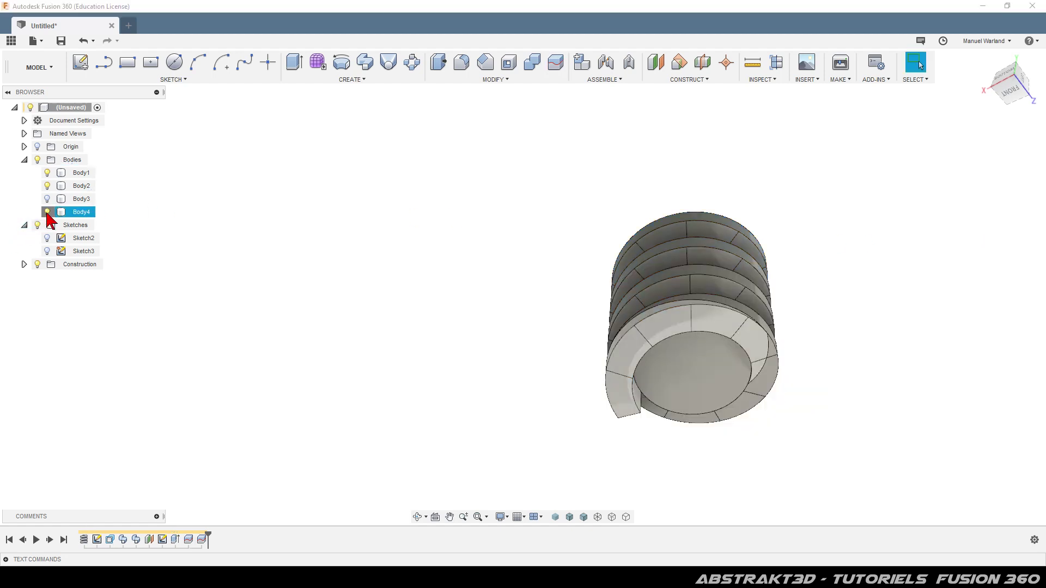
middle_click_drag(398, 207, 576, 181, "shift")
key("Escape")
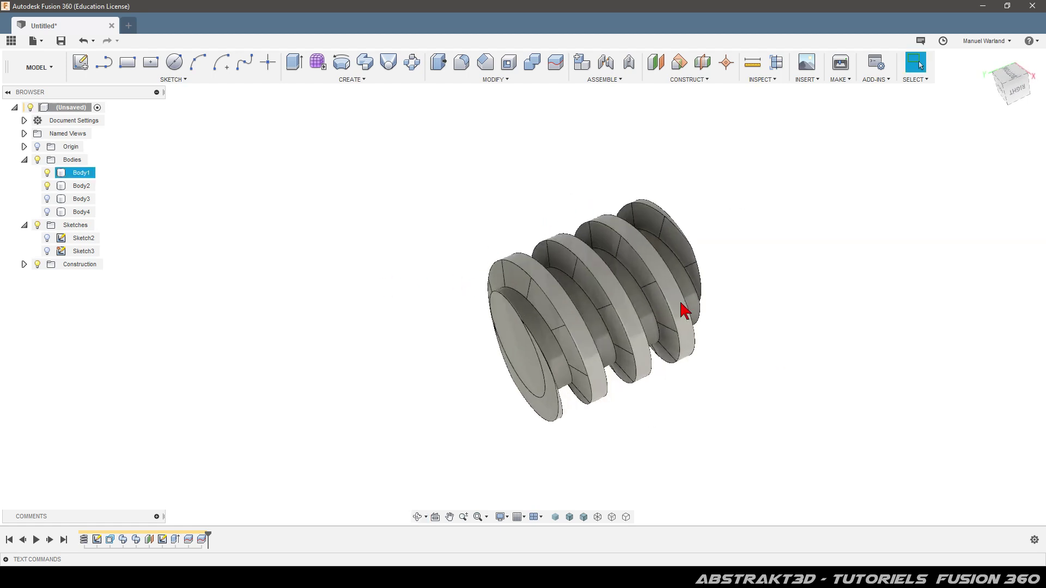
Step: Combine the coil body with the central cylinder using the Join operation, without keeping the tool body
left_click(986, 57)
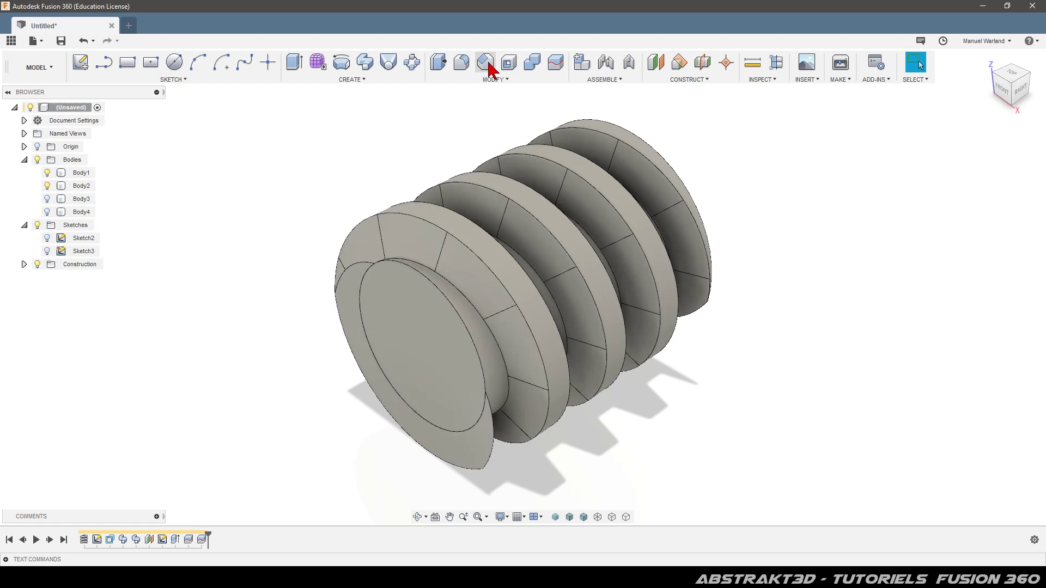
left_click(532, 65)
left_click(80, 173)
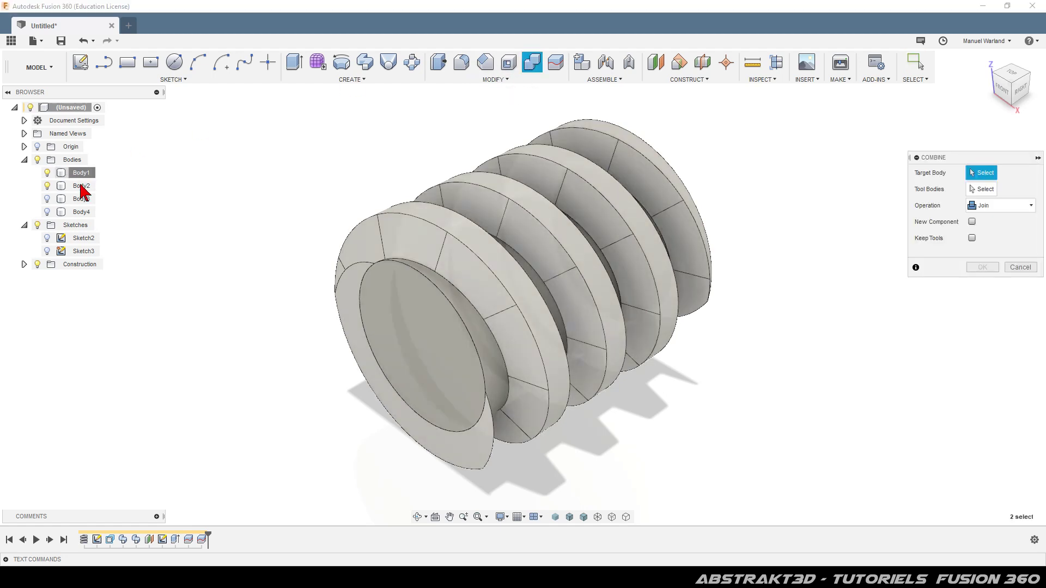
left_click(81, 185)
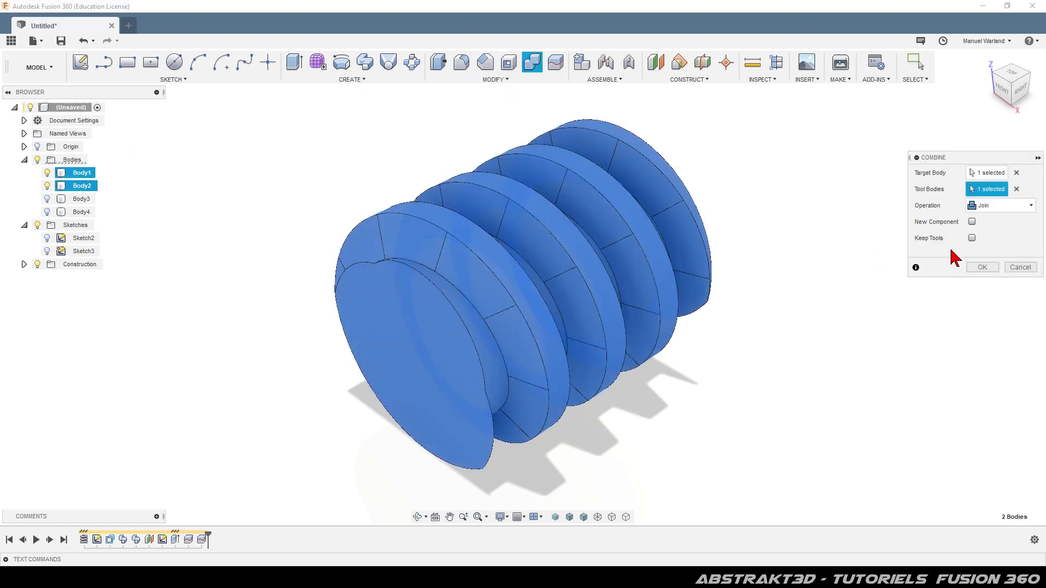
left_click(983, 267)
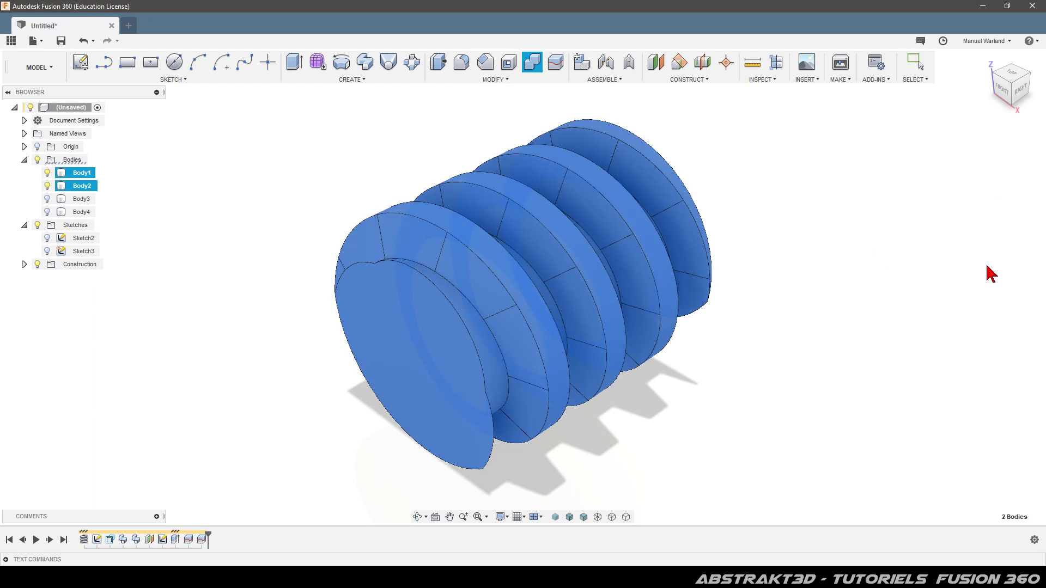
middle_click_drag(866, 376, 726, 364, "shift")
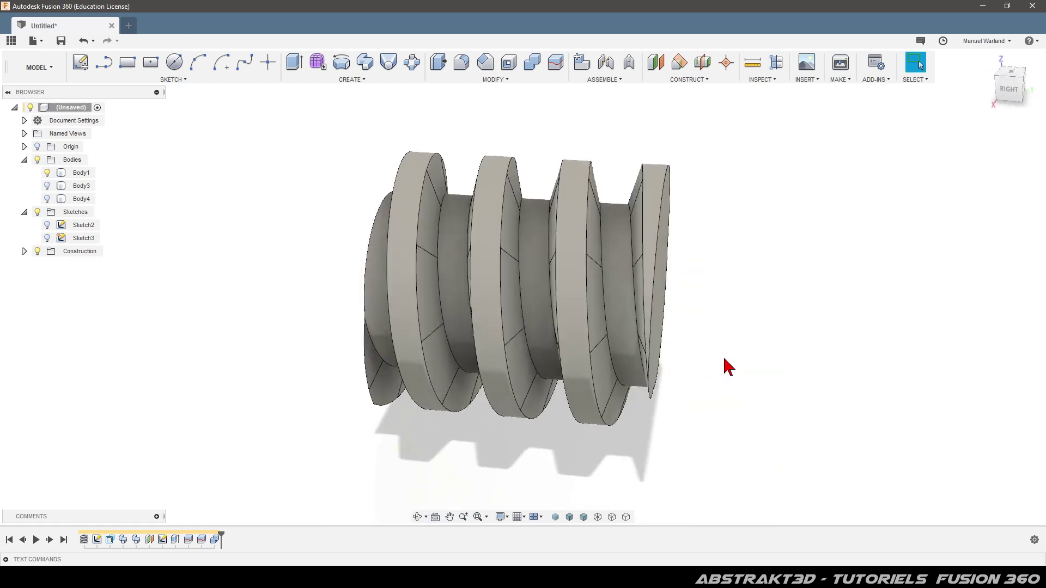
key("Escape")
left_click(1008, 92)
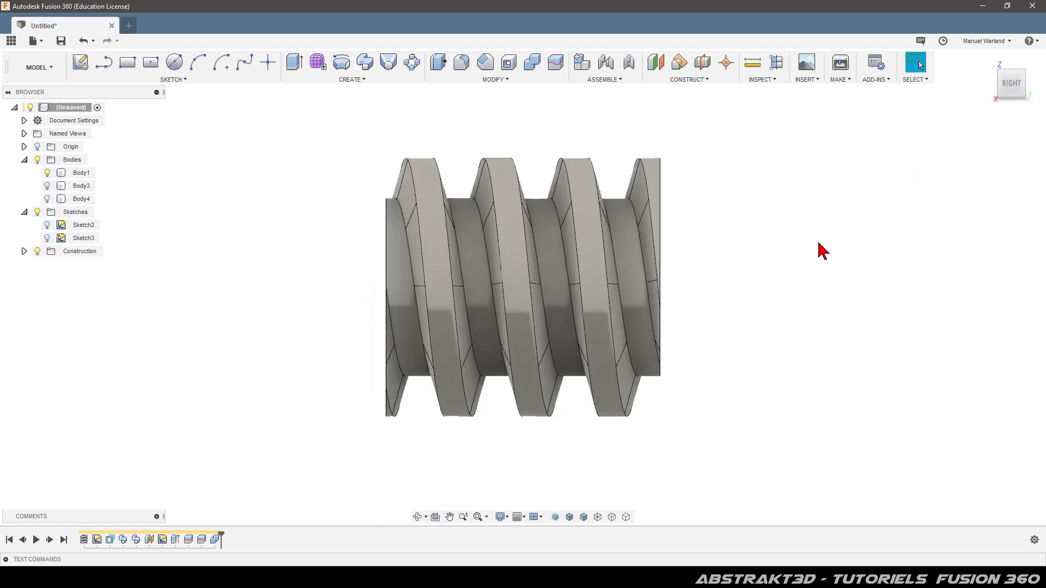
scroll(761, 255, "up", 1)
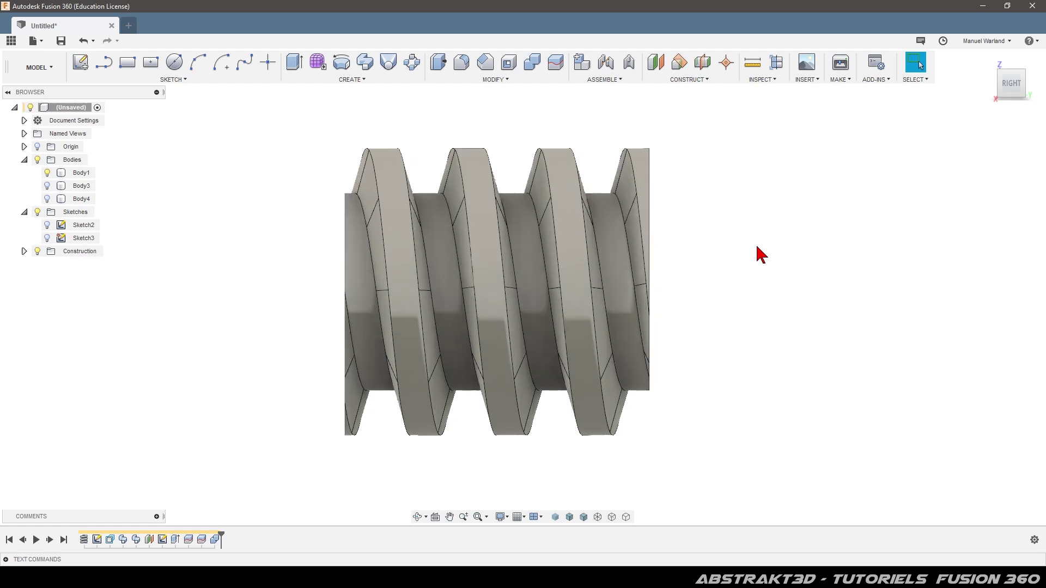